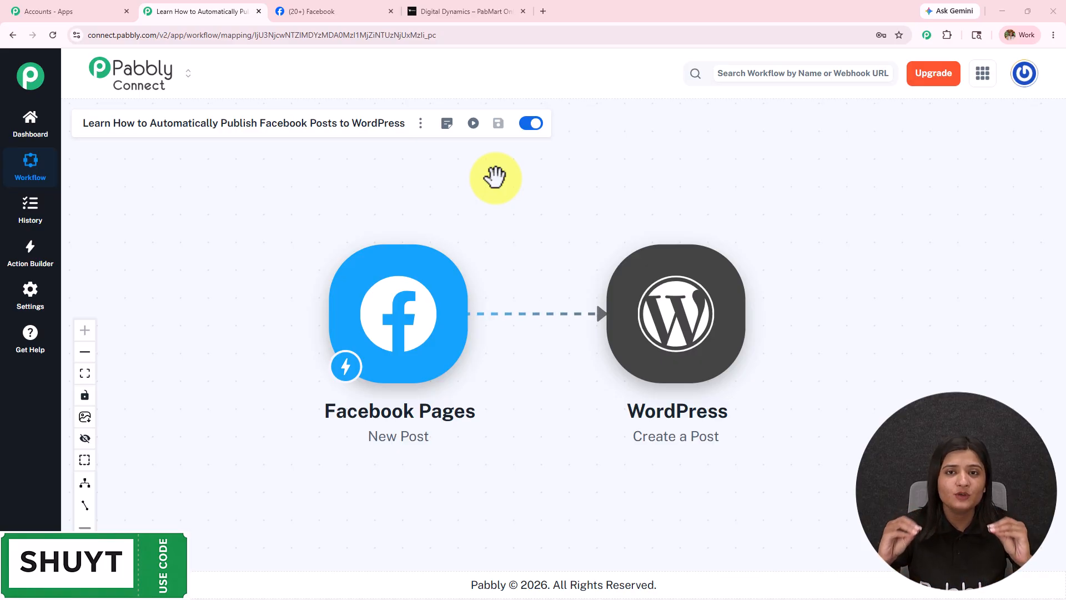
Step: Examine the Facebook page and the published Digital Dynamics post on the WordPress site, and return to the workflow
left_click(352, 11)
left_click(450, 11)
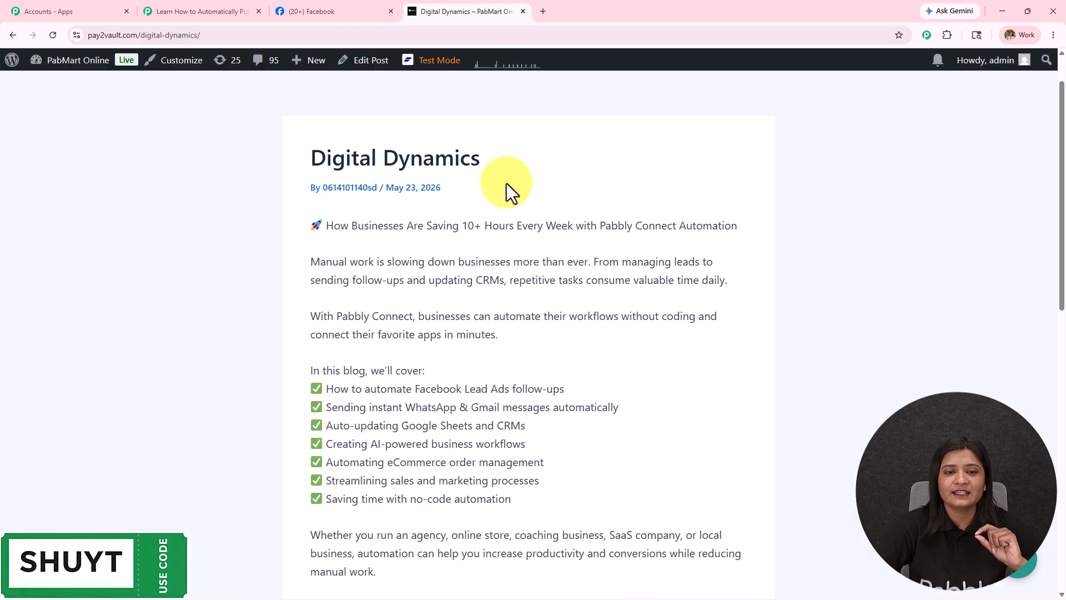
scroll(583, 344, "down", 3)
left_click(207, 11)
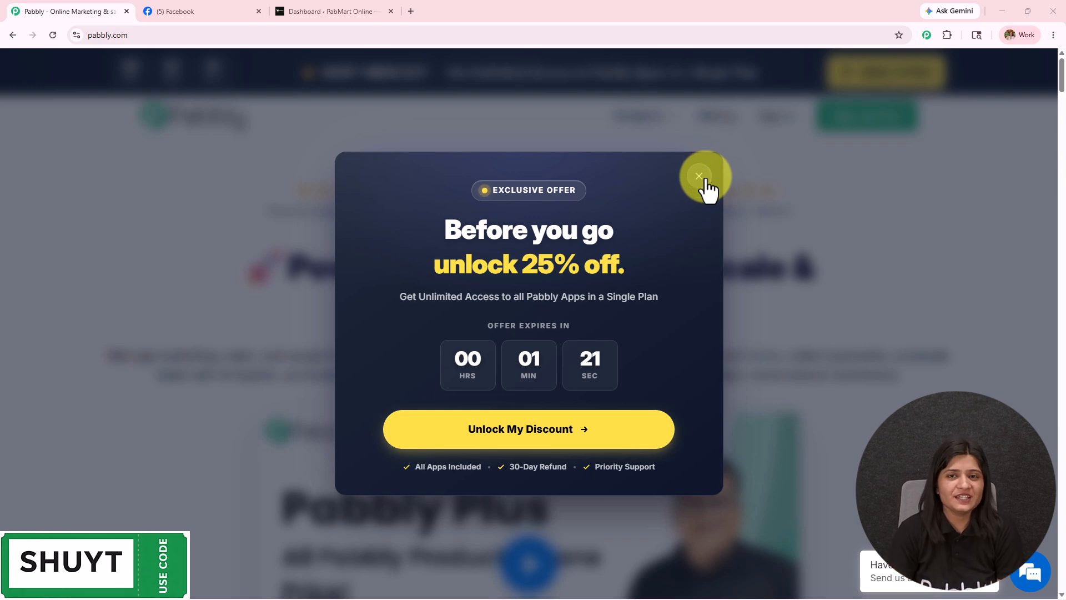
Step: Dismiss the discount offer on the pabbly.com homepage and sign in to the Pabbly account
left_click(695, 178)
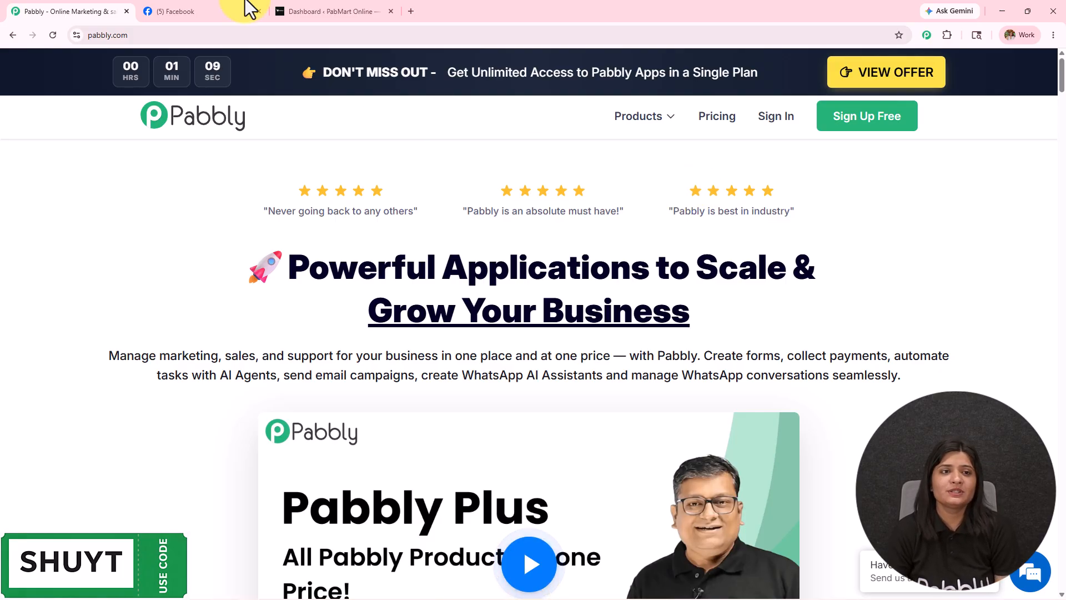
left_click(164, 5)
left_click(323, 4)
left_click(89, 4)
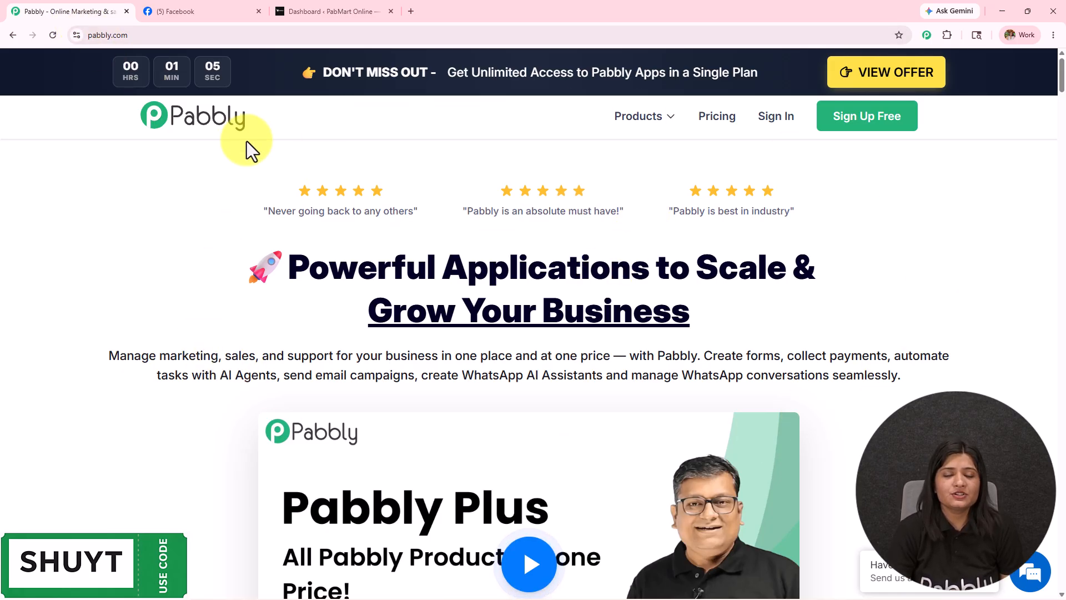
left_click(135, 34)
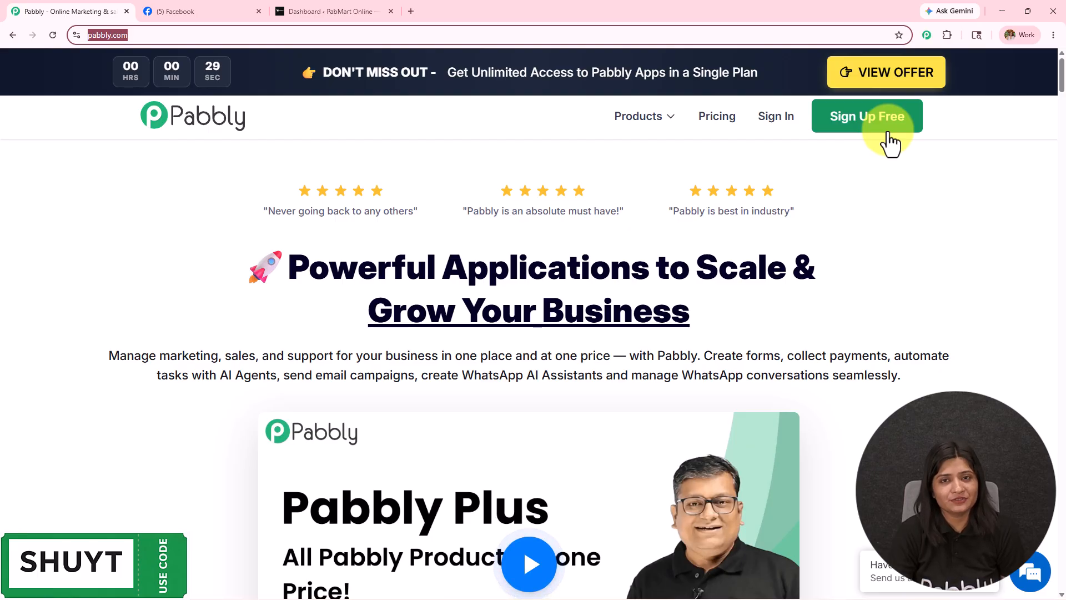
left_click(782, 119)
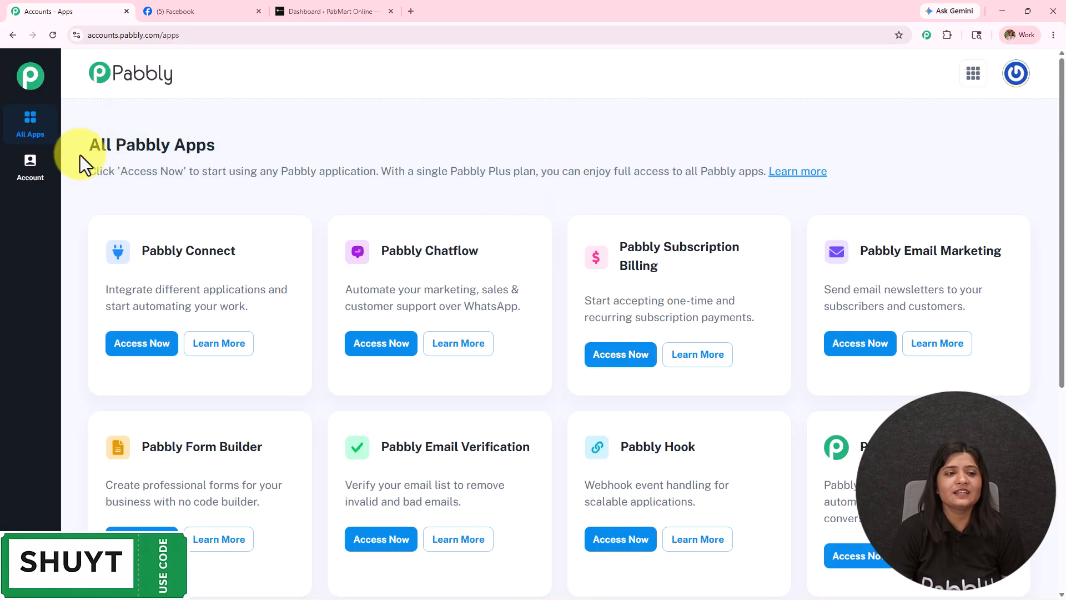
Step: Access the Pabbly Connect application from the list of all Pabbly apps
left_click_drag(80, 155, 502, 128)
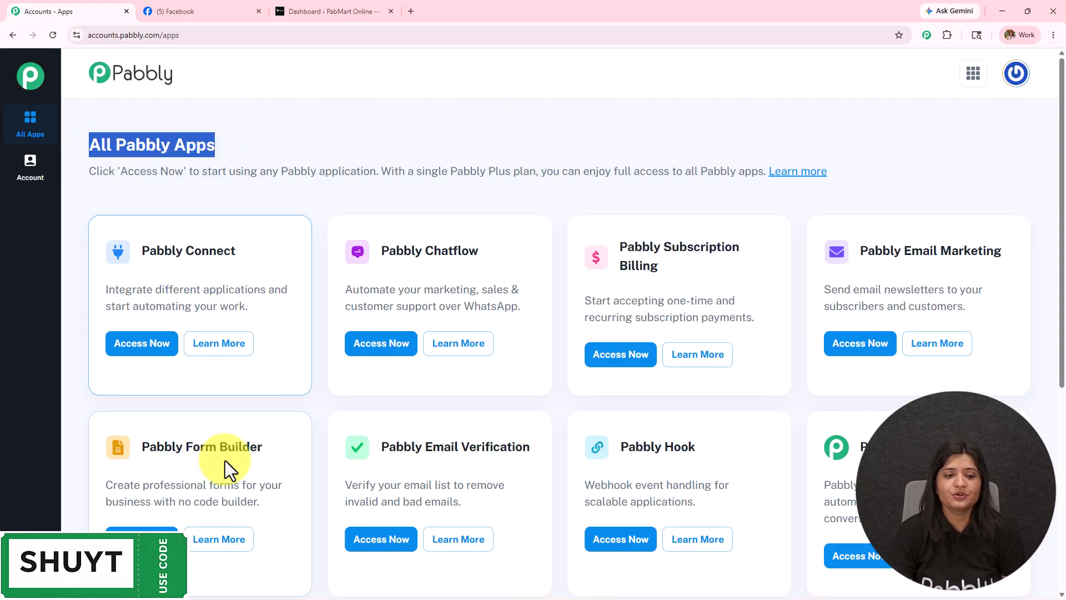
left_click_drag(135, 252, 285, 252)
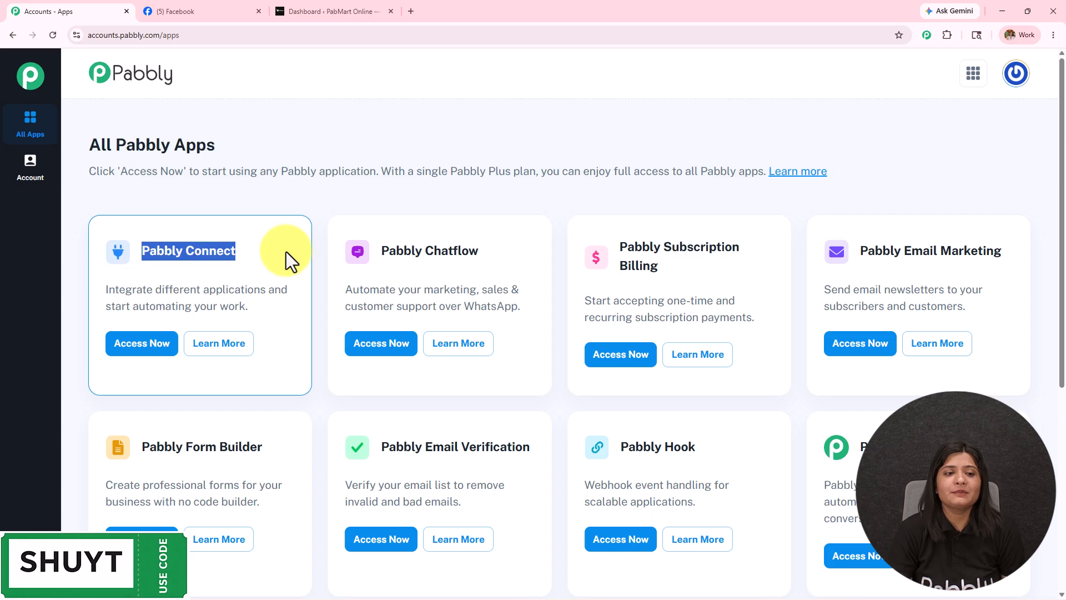
left_click(151, 344)
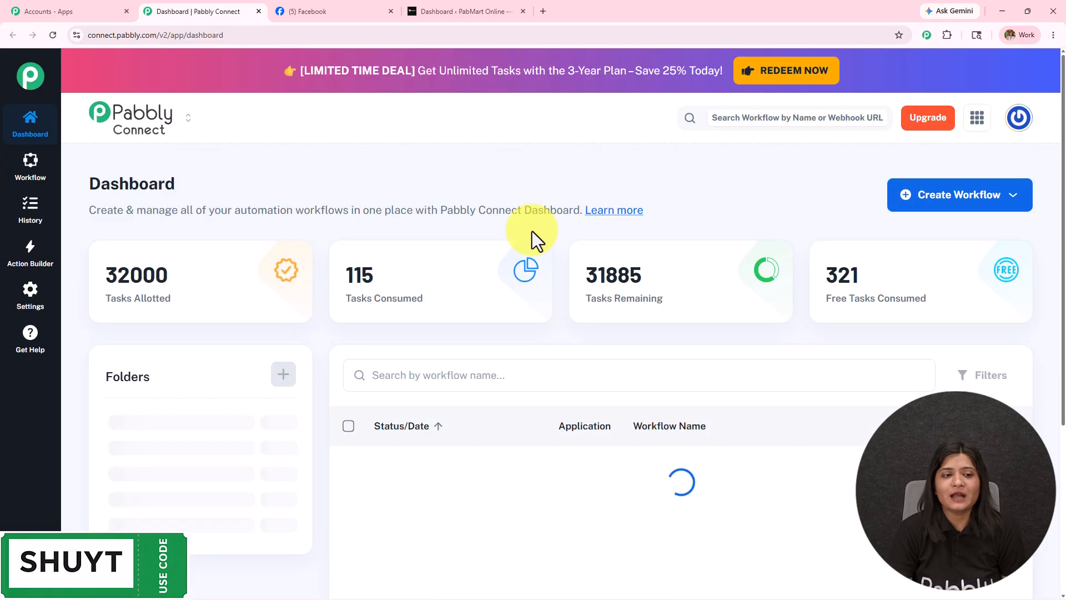
scroll(715, 341, "down", 5)
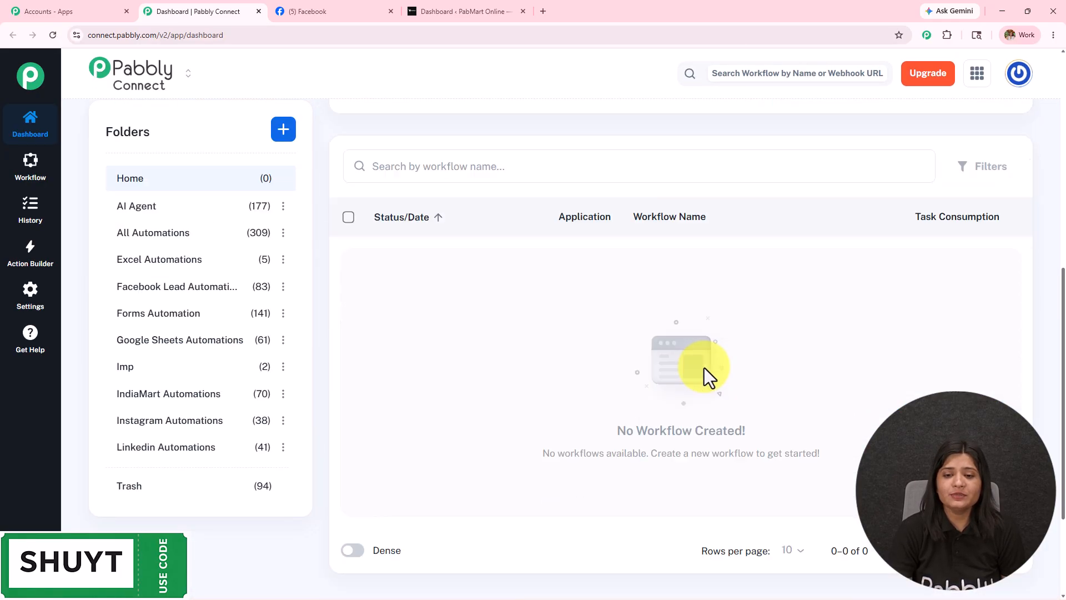
scroll(234, 464, "up", 5)
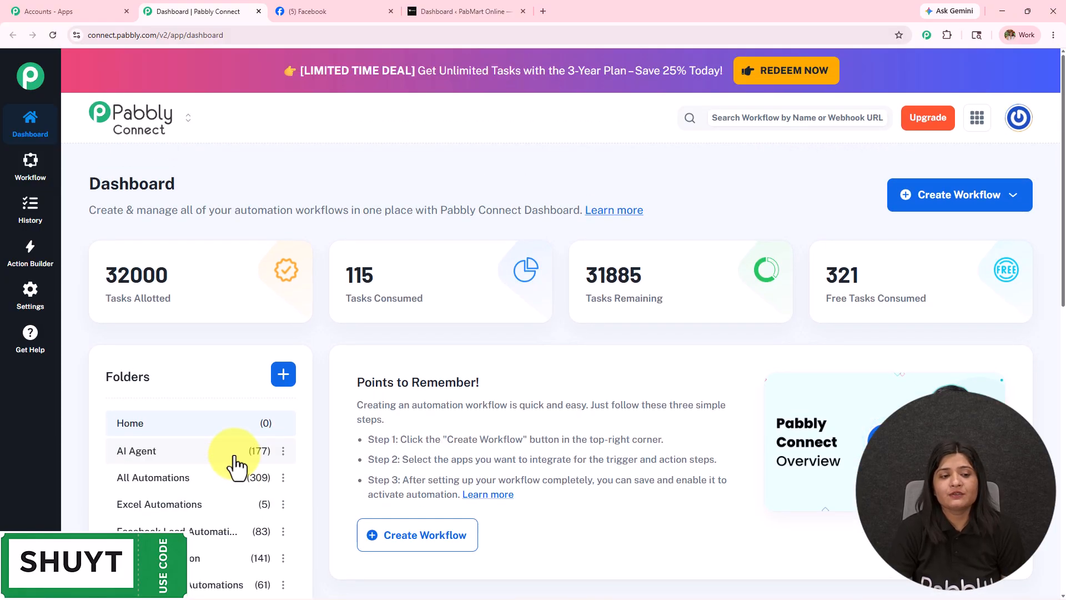
left_click(284, 375)
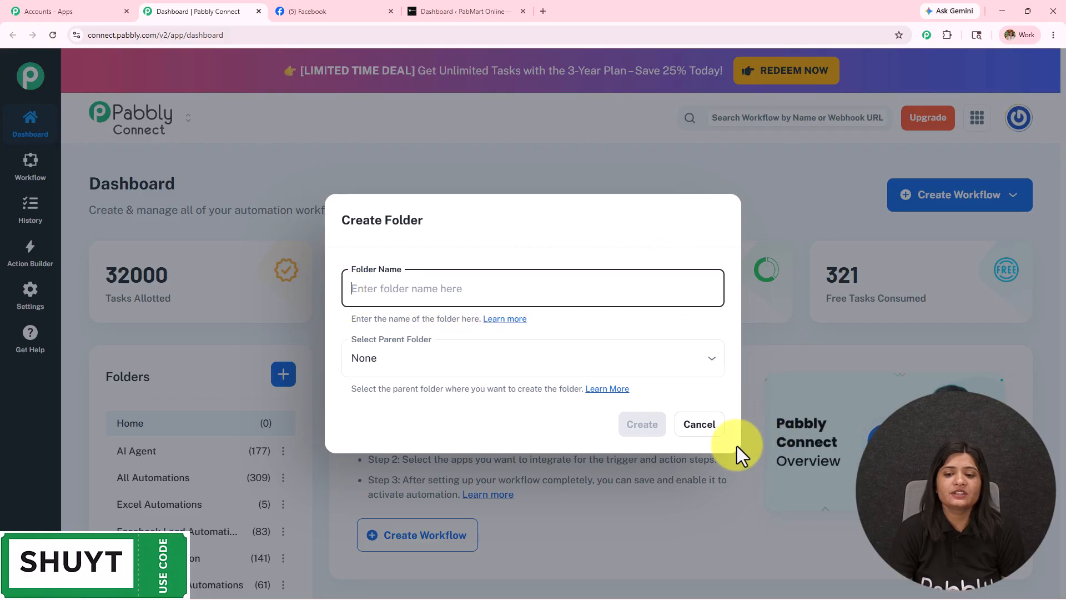
left_click(697, 429)
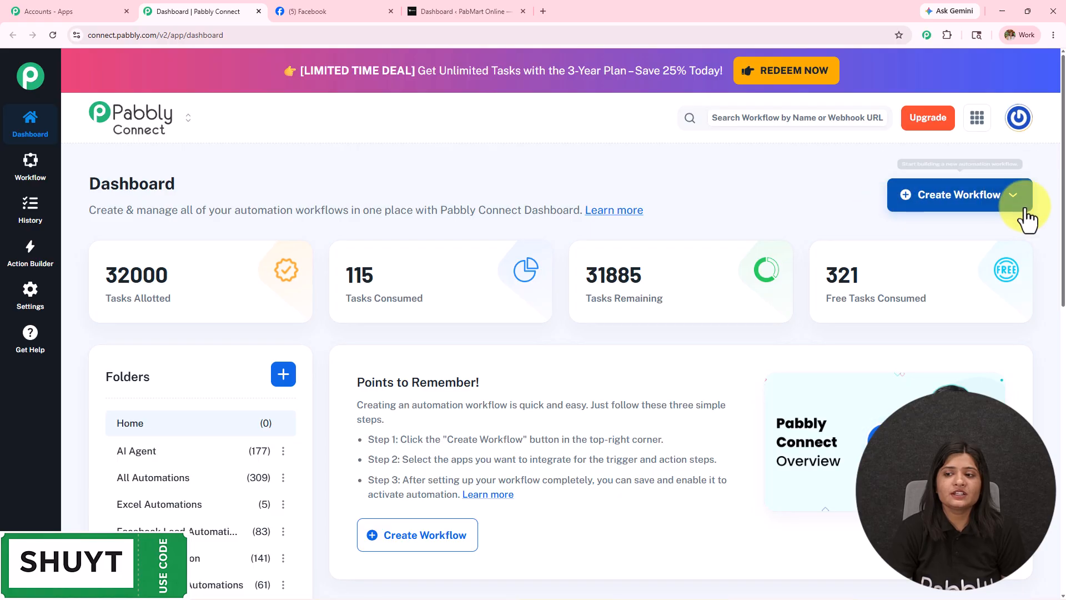
Step: Start a new workflow from scratch and name it "Learn How to Automatically Publish Facebook Posts to WordPress"
left_click(953, 214)
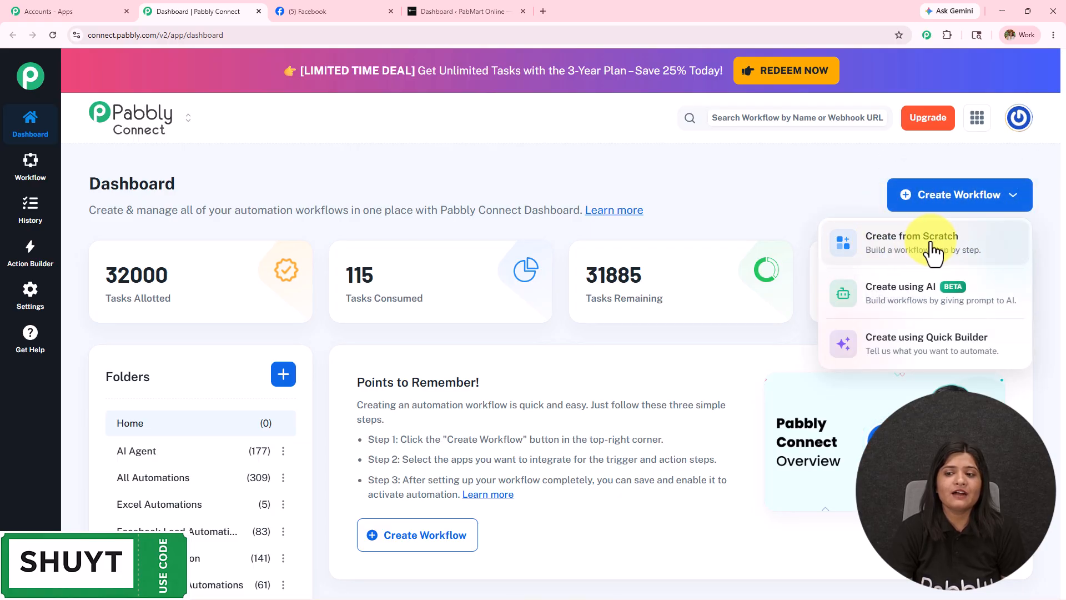
left_click(910, 244)
left_click_drag(514, 298, 133, 297)
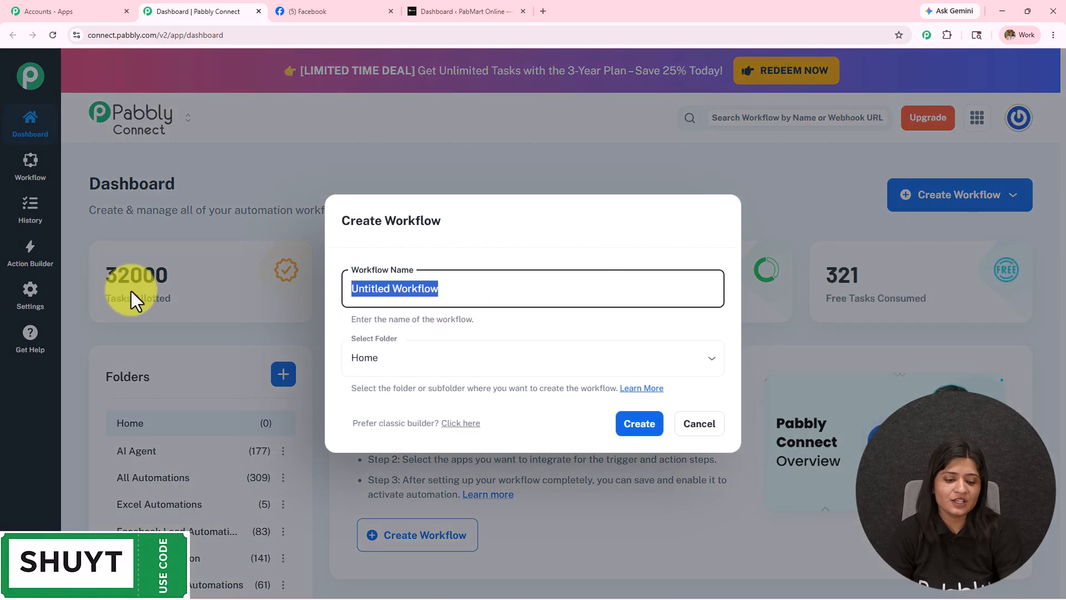
type("Learn How to Automatically Publish Facebook Posts to WordPress")
left_click_drag(678, 288, 221, 289)
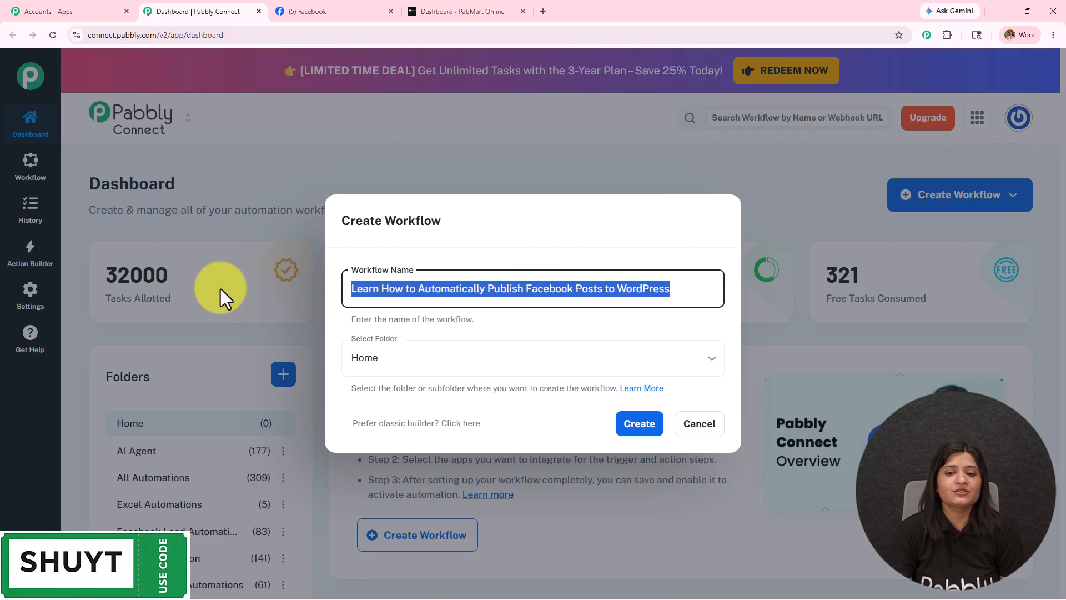
Step: Assign the new workflow to the All Automations folder and create it
left_click(424, 355)
scroll(435, 275, "down", 5)
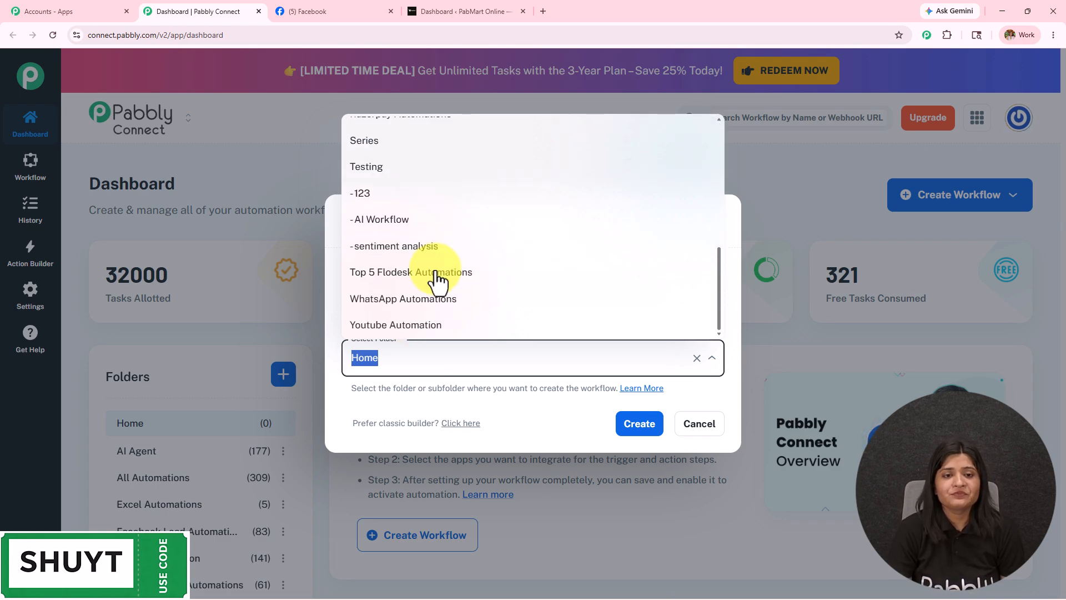
scroll(437, 278, "up", 5)
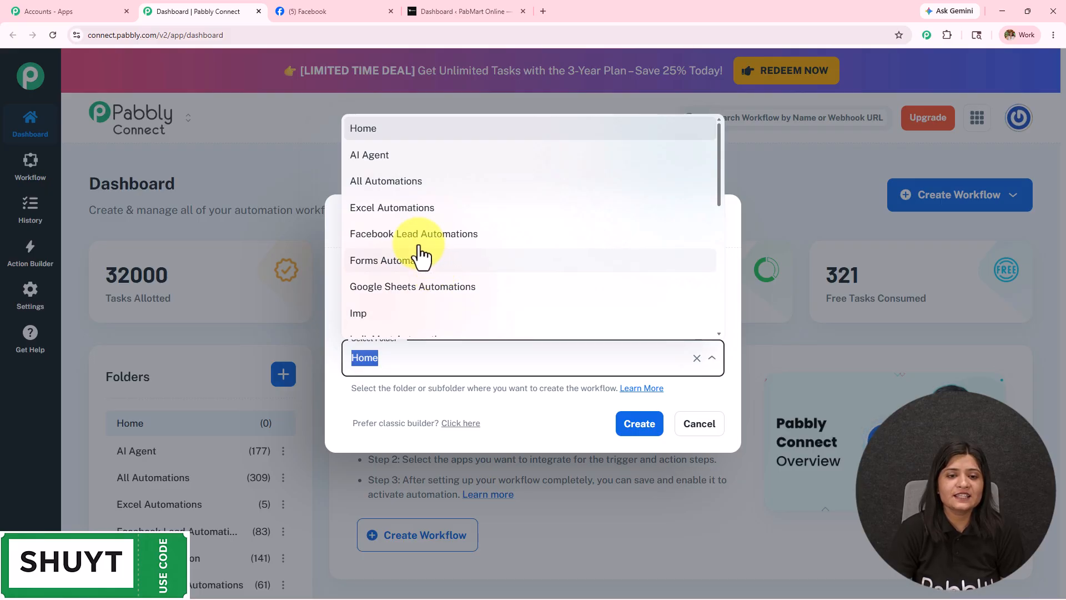
left_click(399, 181)
left_click(638, 424)
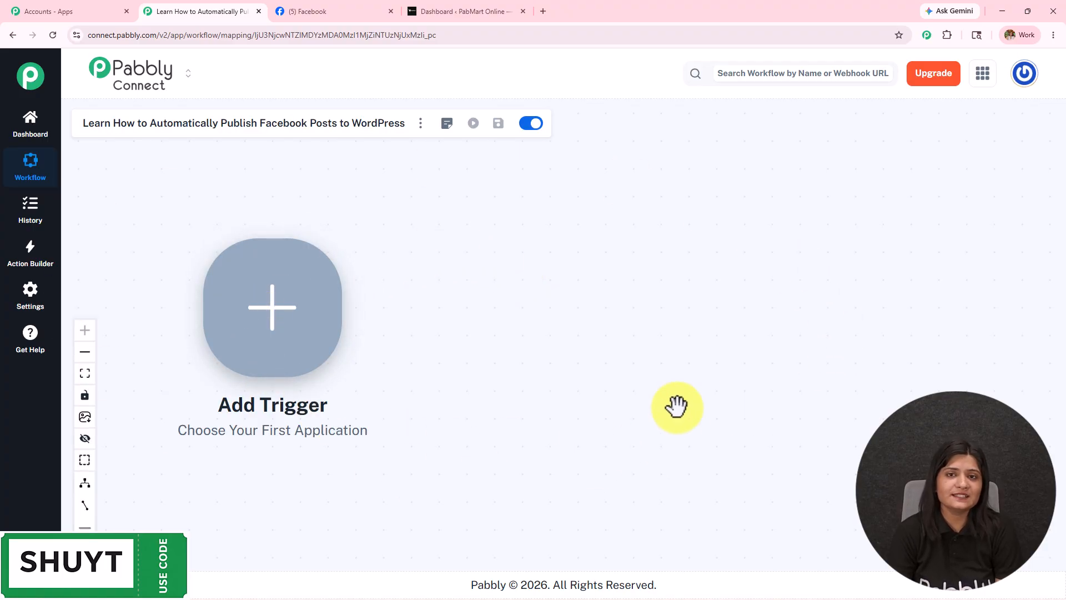
Step: Add a trigger to the workflow with Facebook Pages as the app and New Post as the event
left_click(286, 366)
left_click(633, 146)
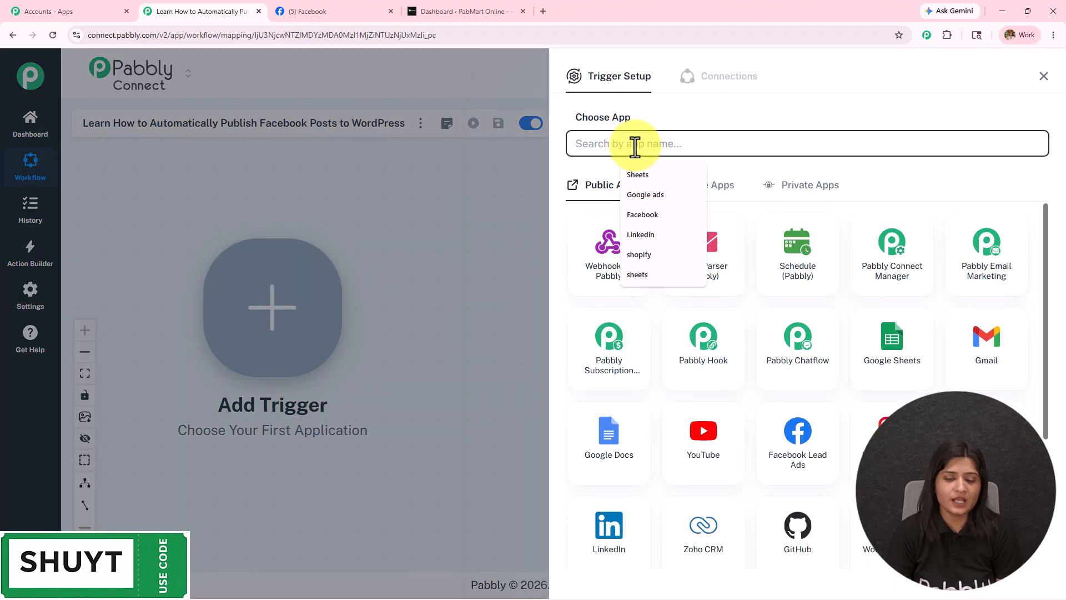
type("Facebook")
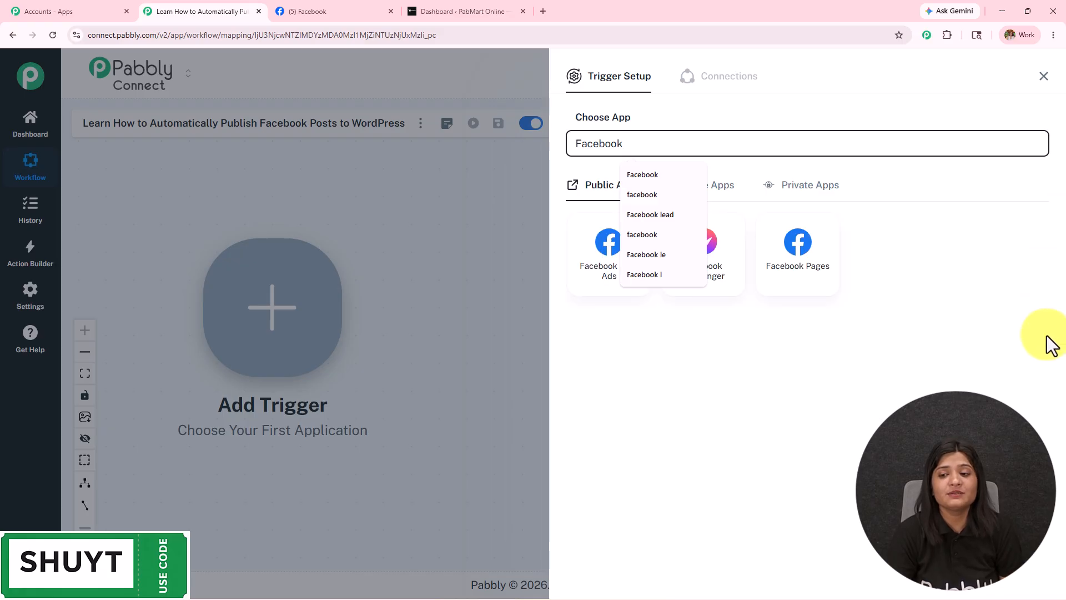
left_click(795, 241)
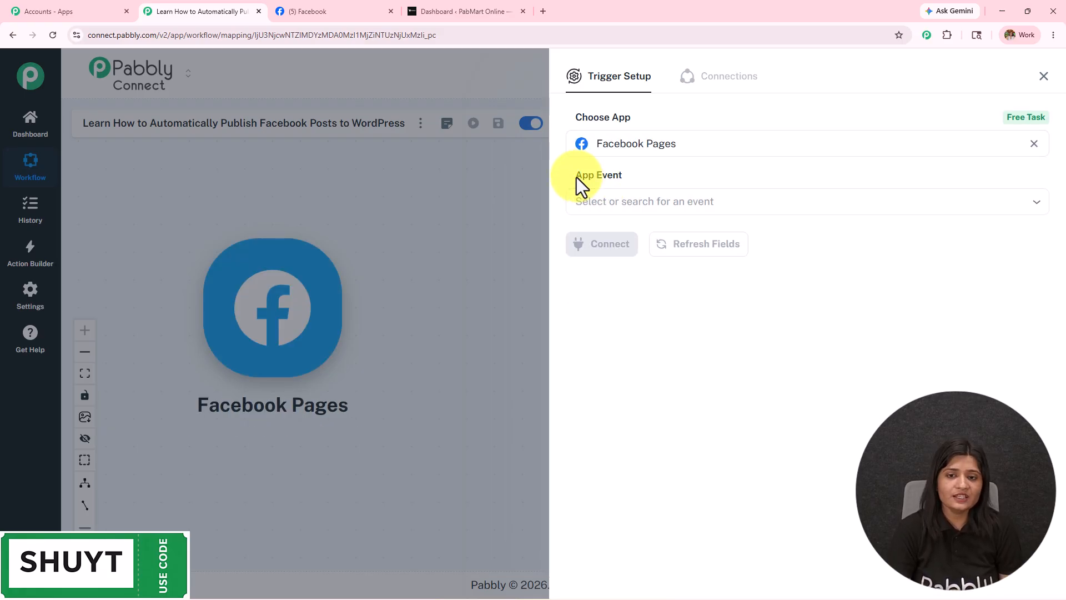
left_click(645, 209)
left_click(651, 244)
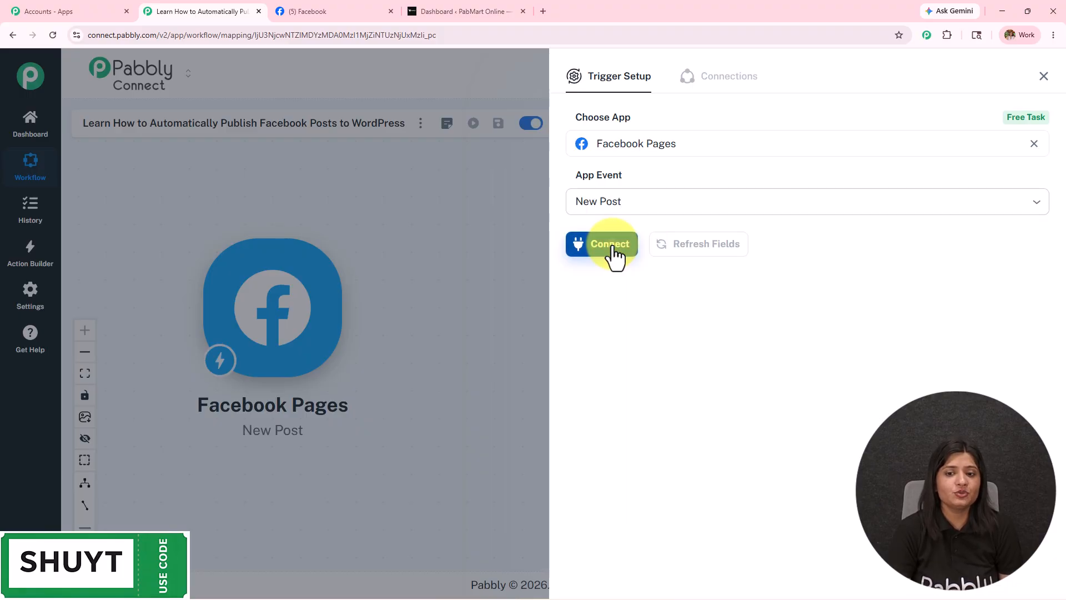
Step: Add a new Facebook Pages connection for the trigger and authorise Pabbly Connect with the logged-in Facebook account
left_click(610, 244)
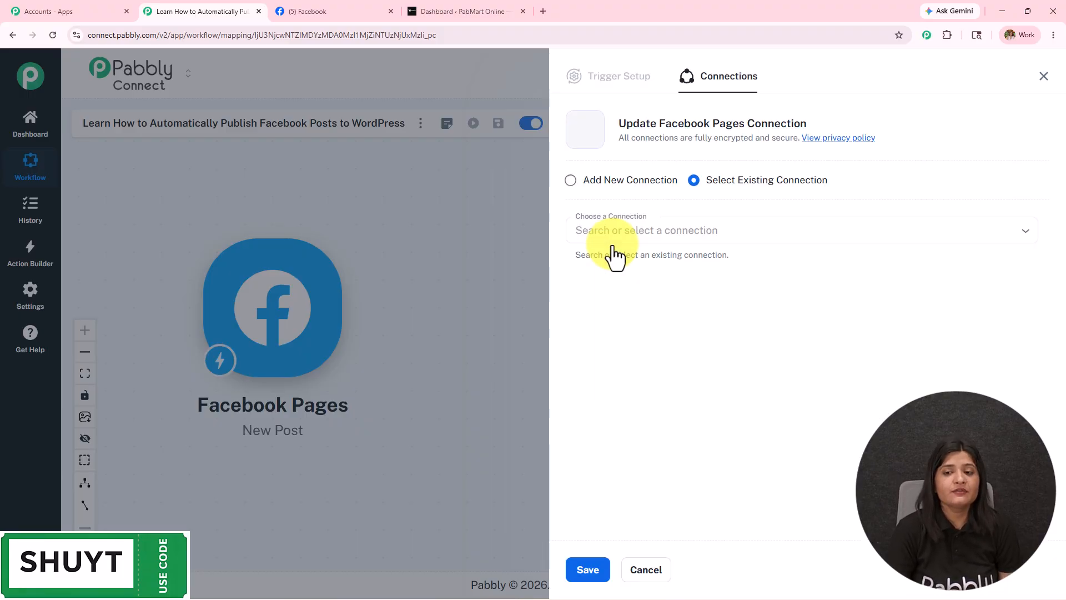
left_click(604, 182)
left_click(657, 315)
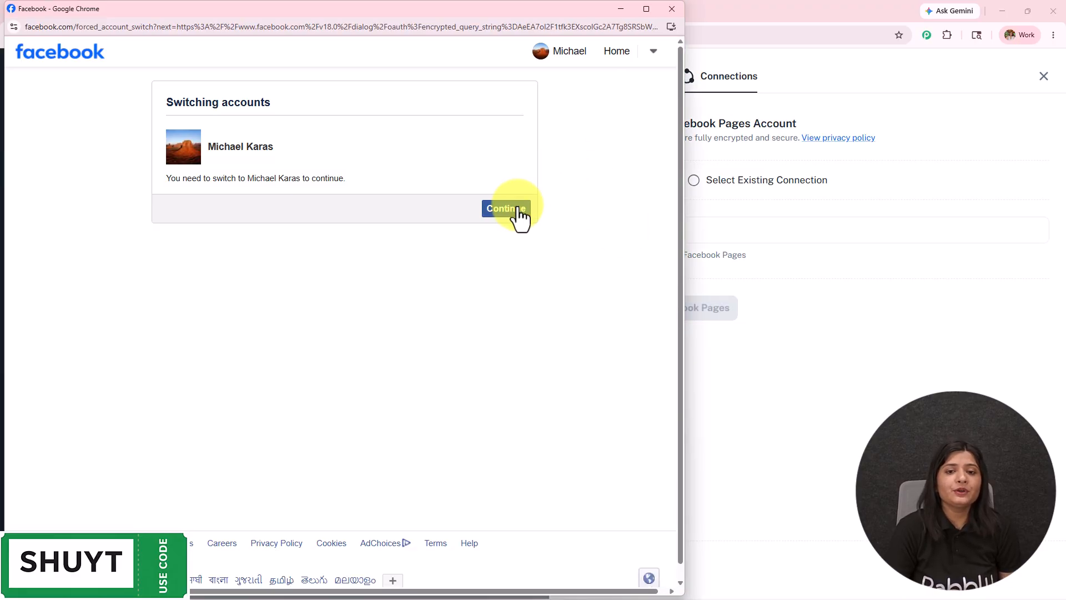
left_click(515, 211)
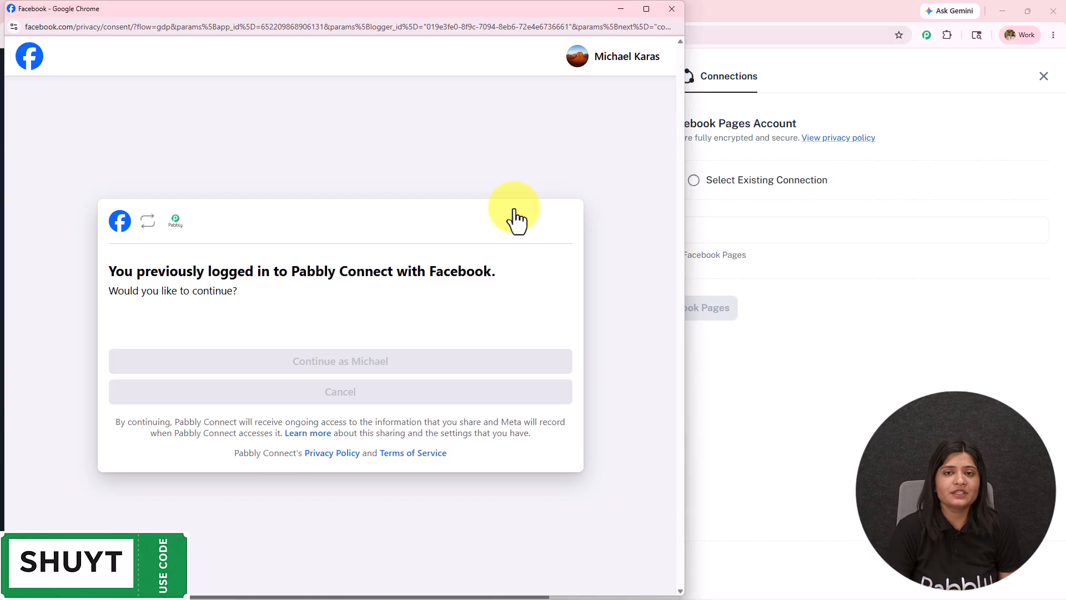
left_click(339, 364)
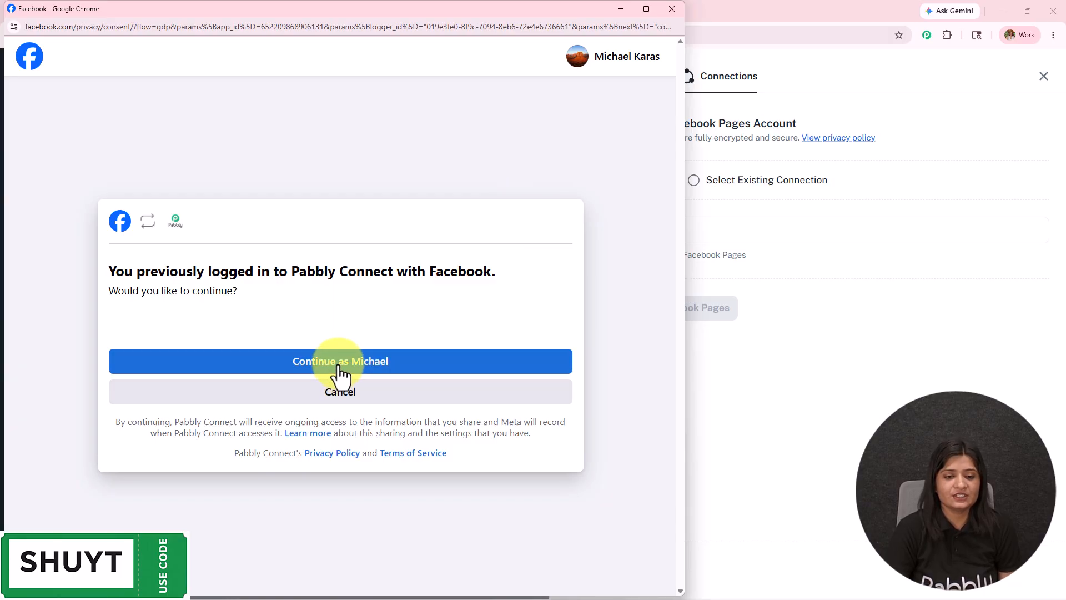
left_click(338, 367)
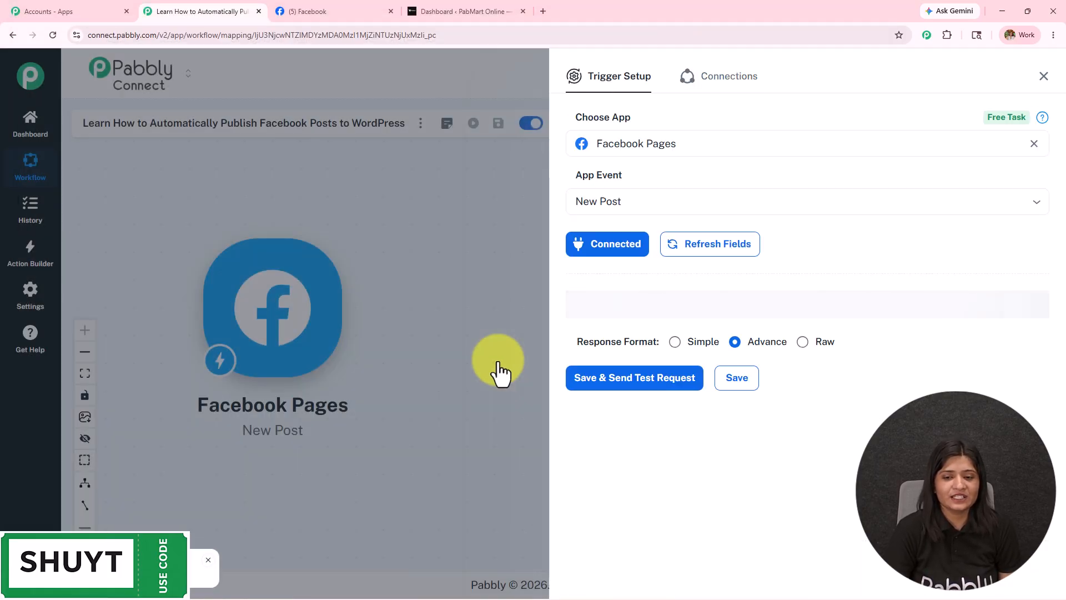
Step: Set the trigger's Facebook page to Digital Dynamics, then save it and send a test request
left_click(336, 13)
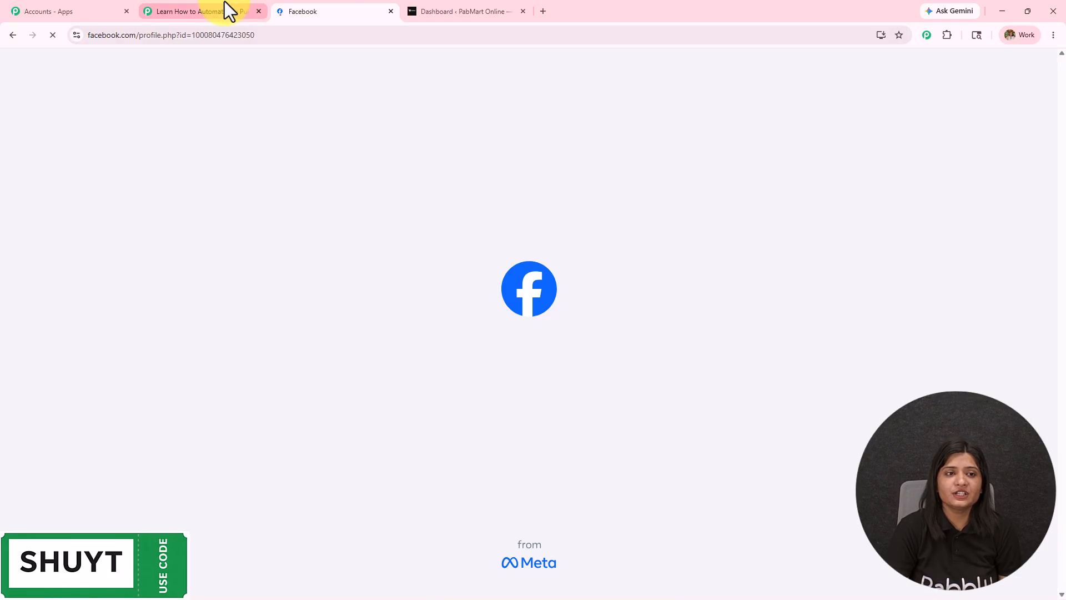
left_click(227, 11)
left_click(668, 305)
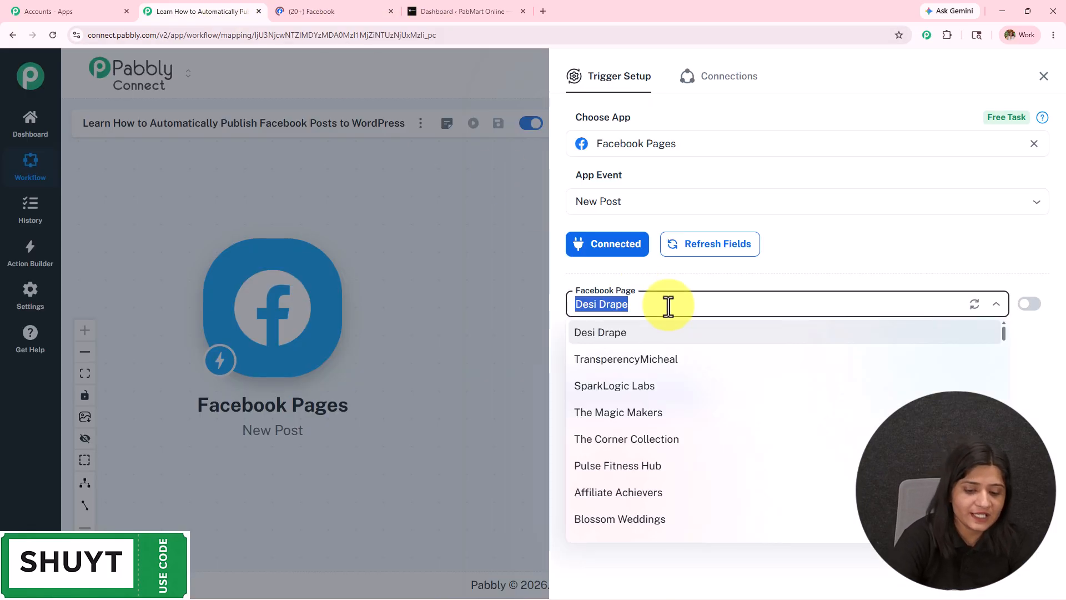
type("digit")
left_click(674, 332)
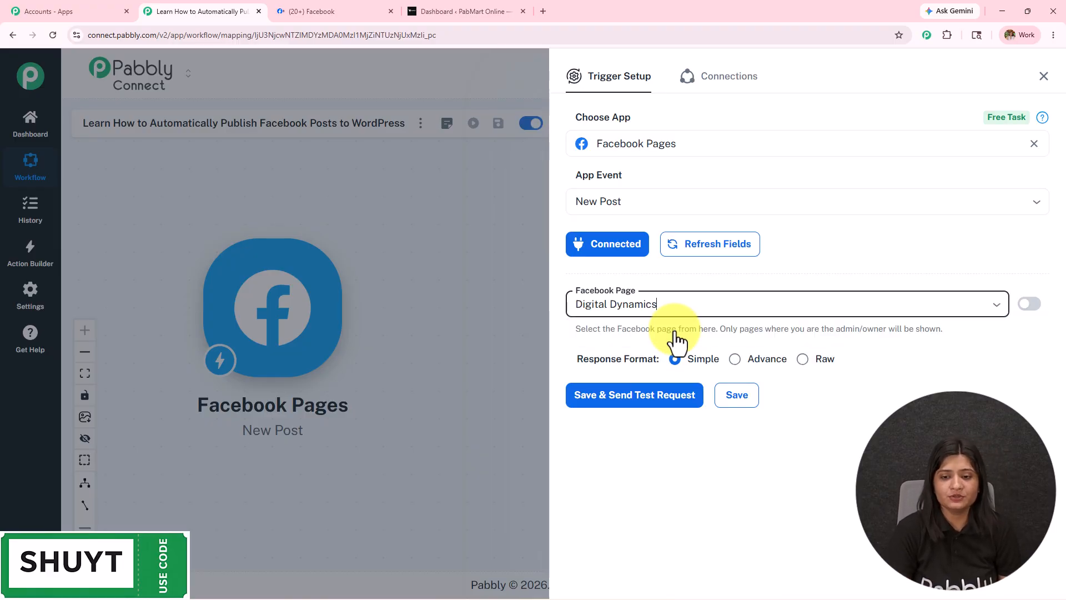
left_click(617, 400)
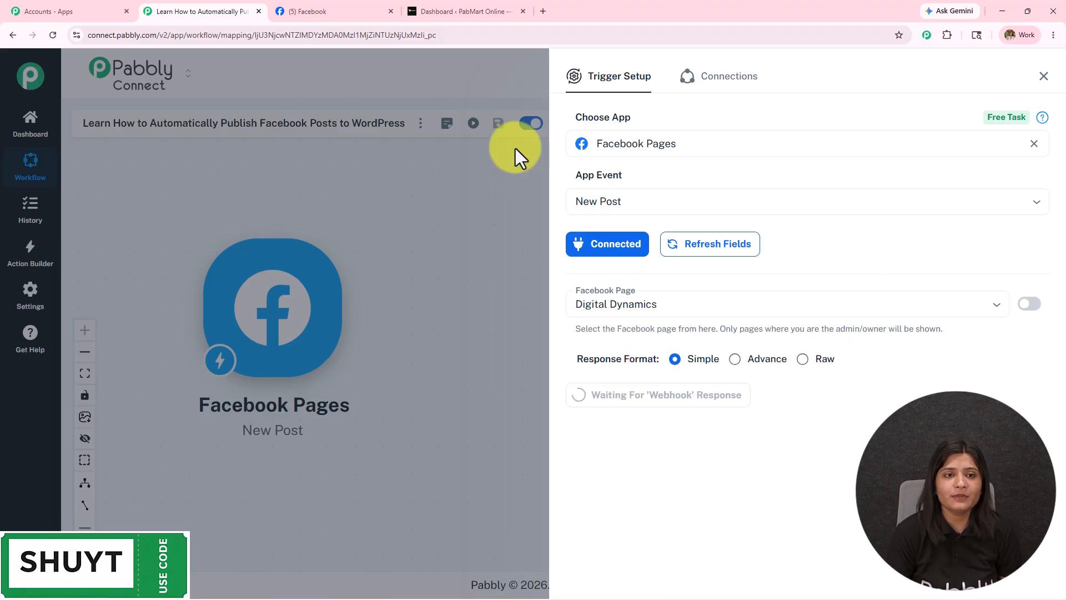
Step: Switch to Facebook and start a new public post on the Digital Dynamics page
left_click(355, 10)
scroll(696, 299, "down", 8)
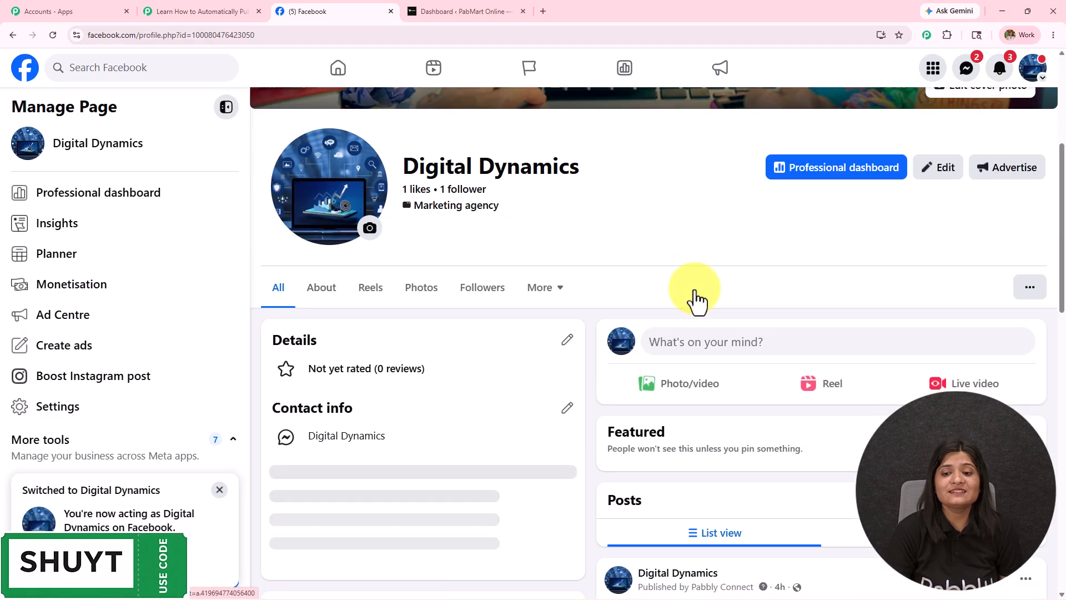
scroll(610, 267, "up", 4)
left_click(140, 6)
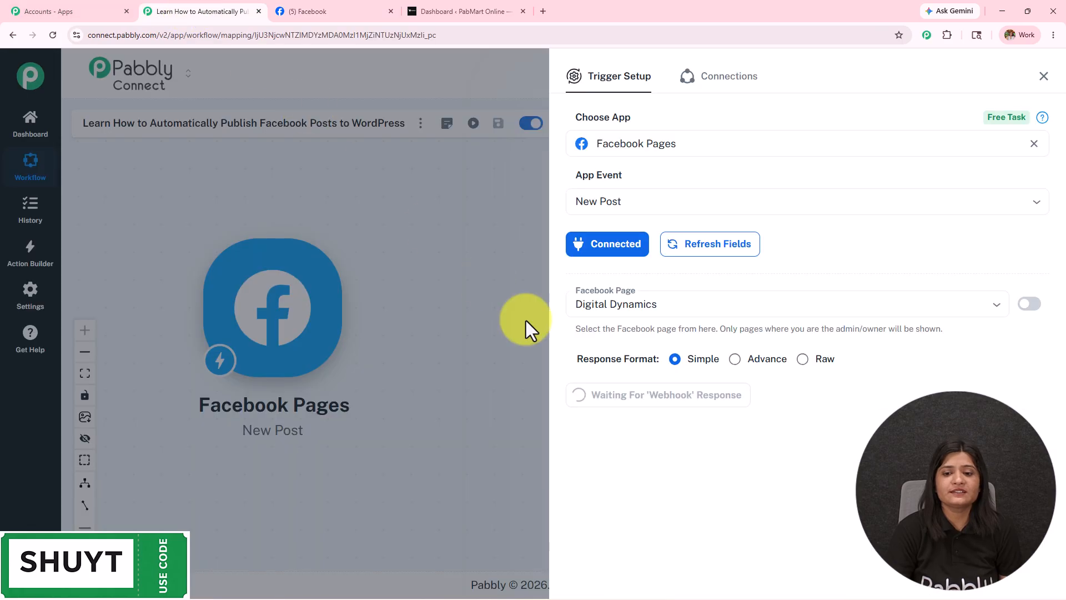
left_click(349, 10)
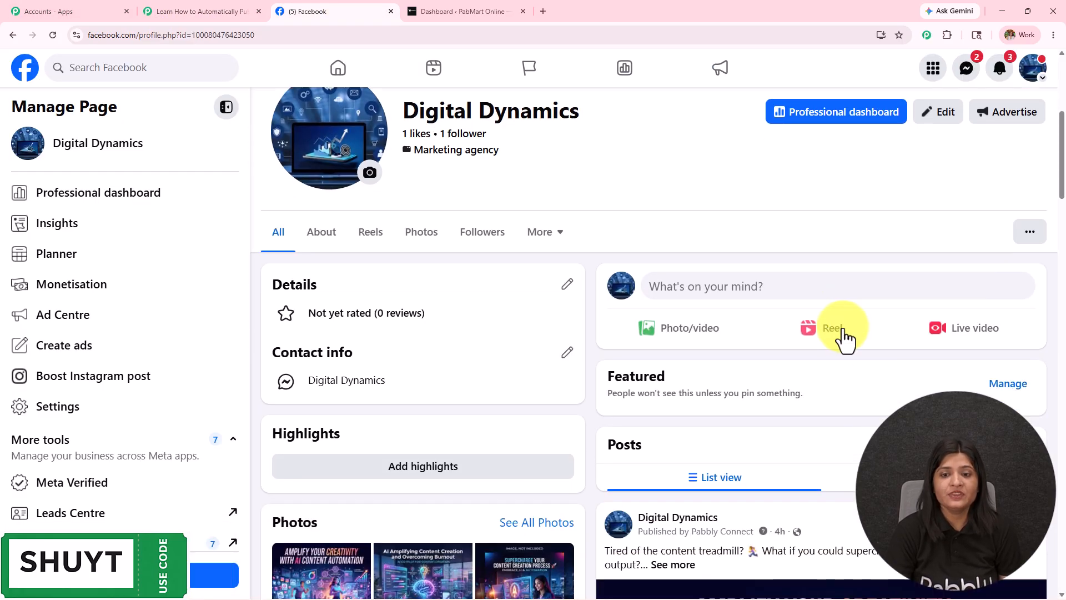
left_click(683, 289)
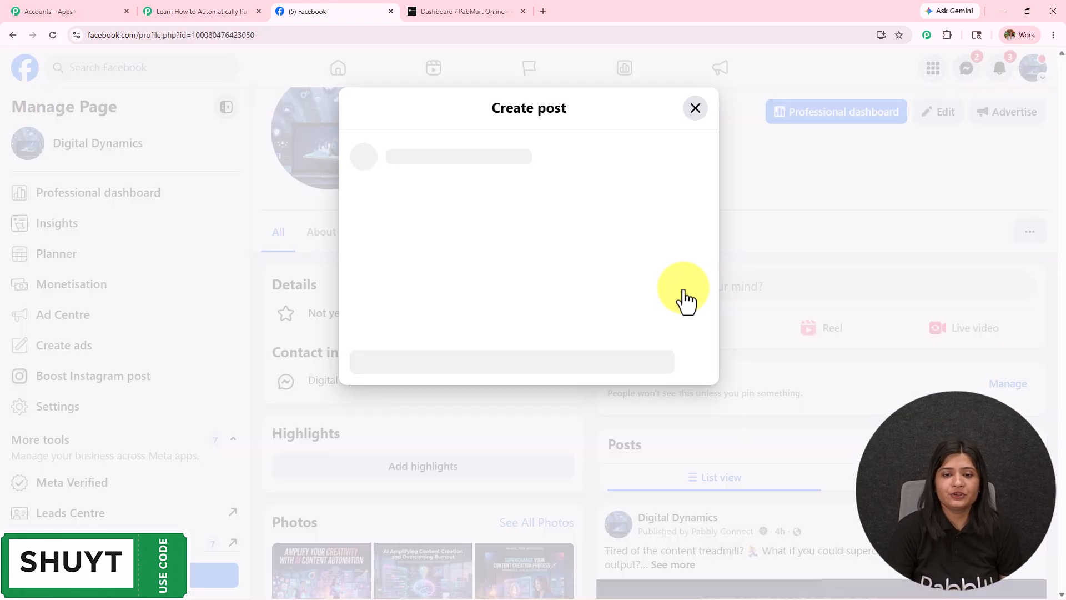
left_click(484, 246)
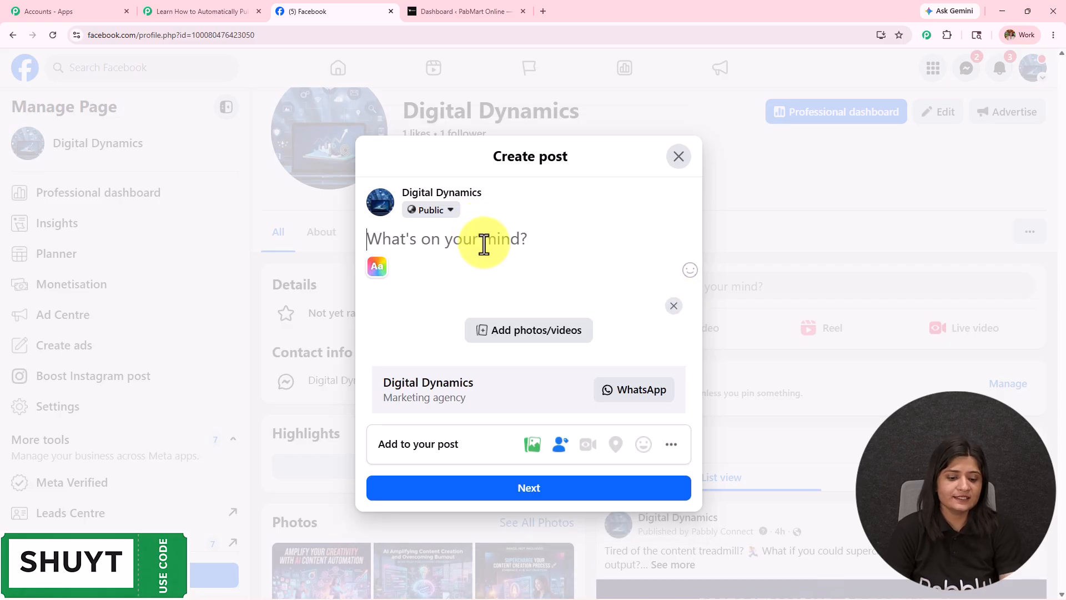
Step: Fill the post with the blog text on how businesses save 10+ hours weekly with Pabbly Connect, including #PabblyConnect and related hashtags, and publish it
type("Learn How to Automatically Publish Facebook Posts to WordPress")
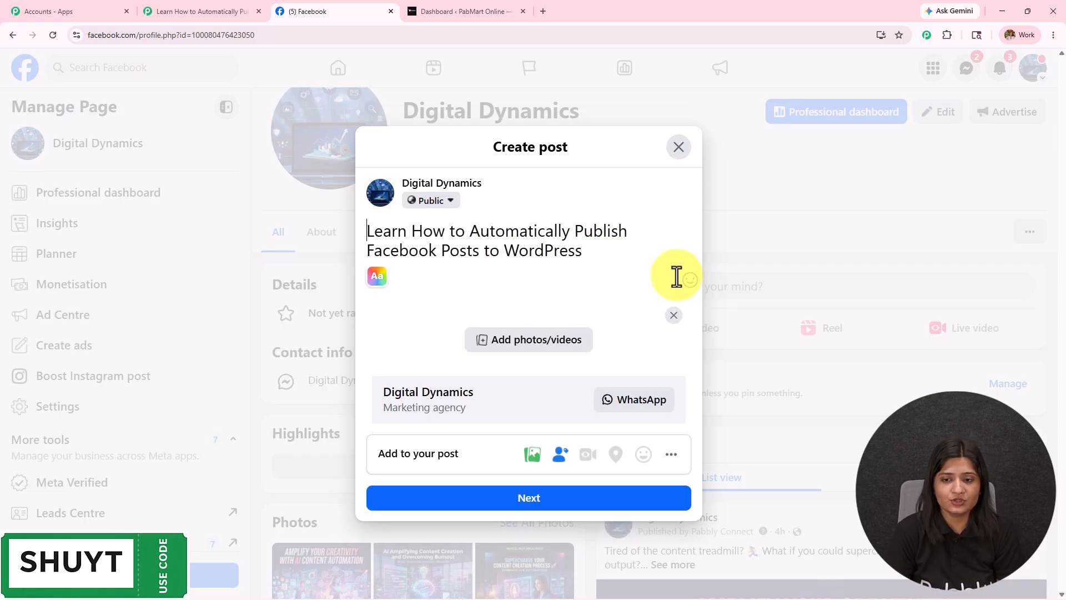
key("ctrl+v")
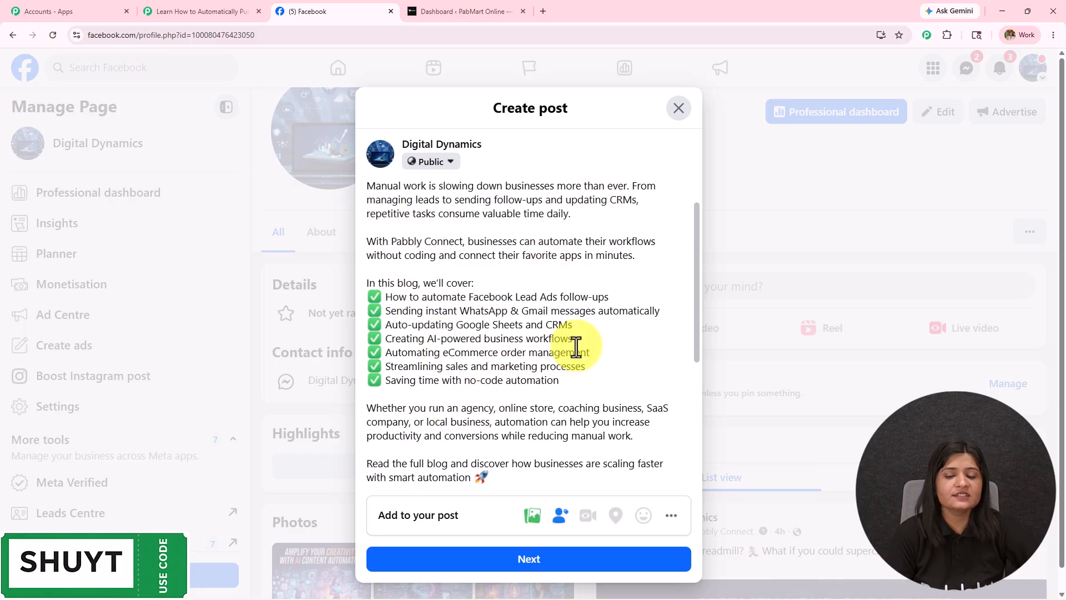
type("#PabblyConnect #Automation #BusinessAutomation #WhatsAppAutomation #CRM #LeadGeneration #NoCode #AI #WorkflowAutomation #DigitalMarketing")
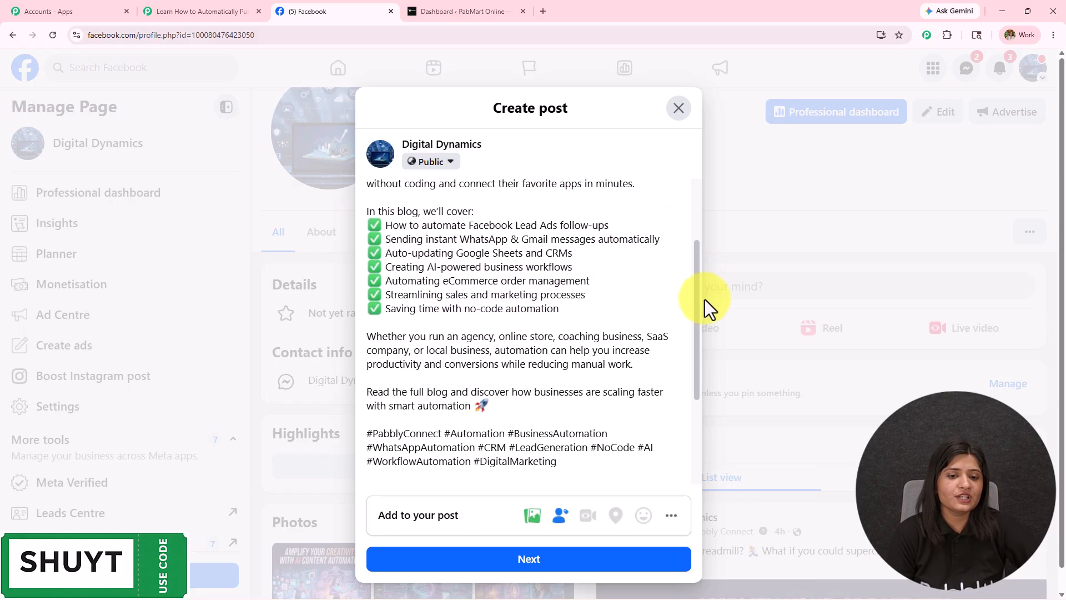
scroll(710, 334, "down", 2)
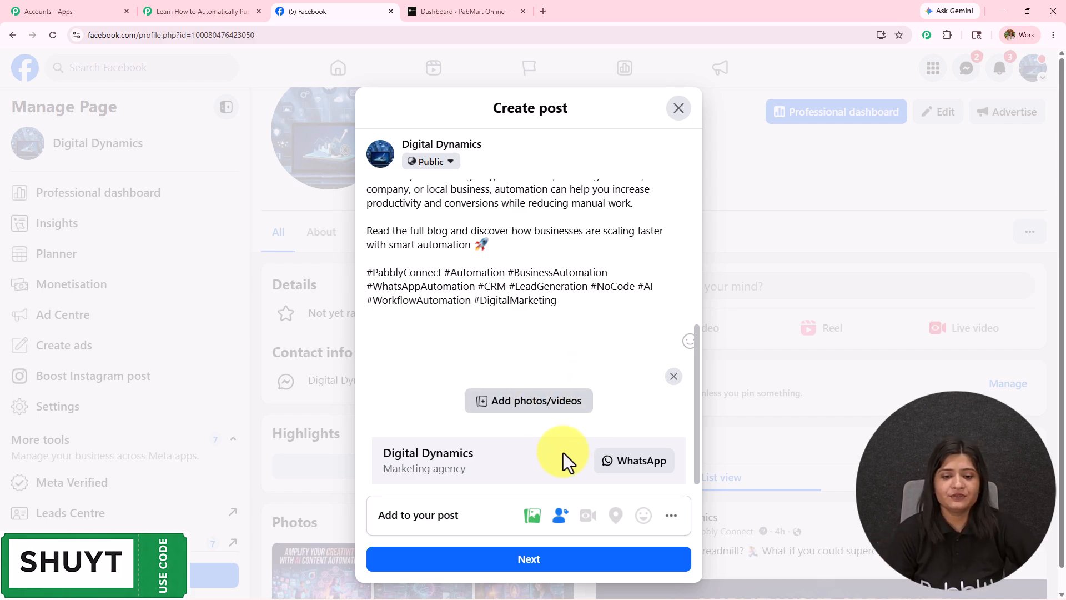
left_click(530, 558)
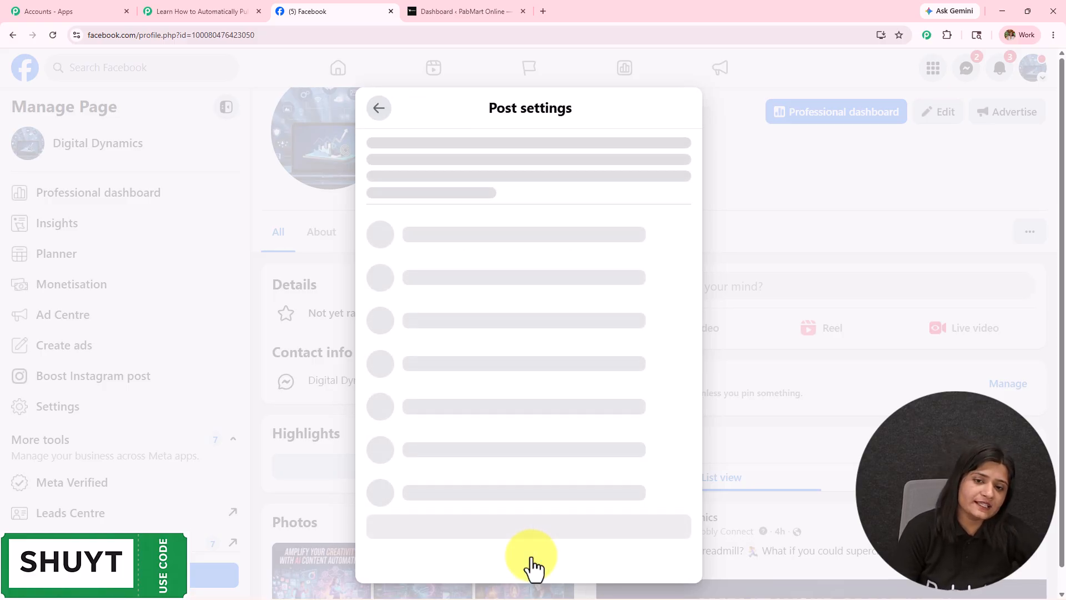
left_click(529, 547)
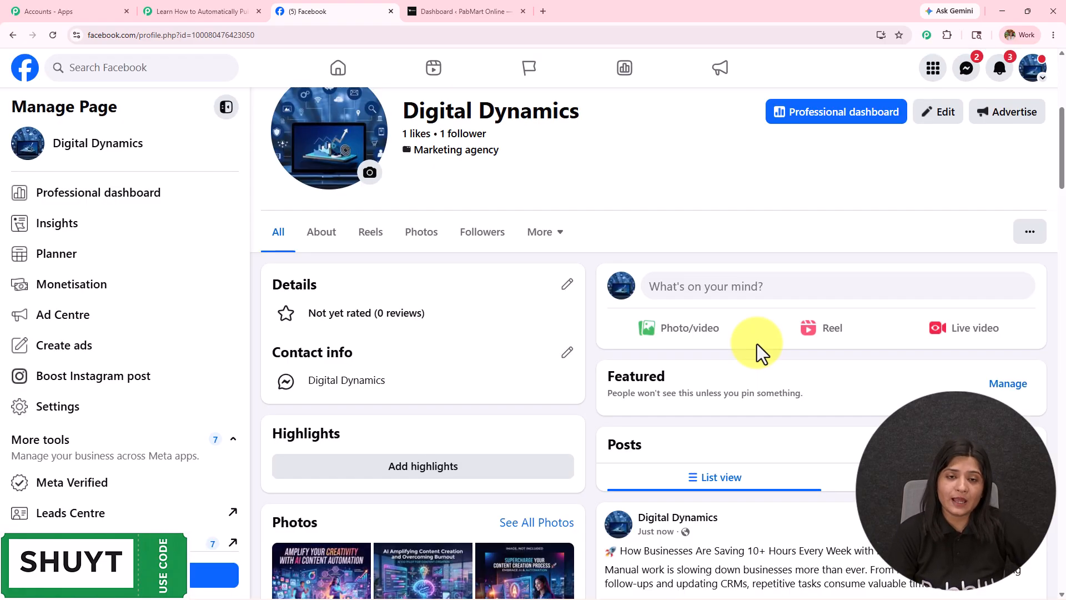
Step: Expand the newly published post on the Digital Dynamics page and review its full text
scroll(866, 489, "down", 1)
scroll(709, 352, "down", 3)
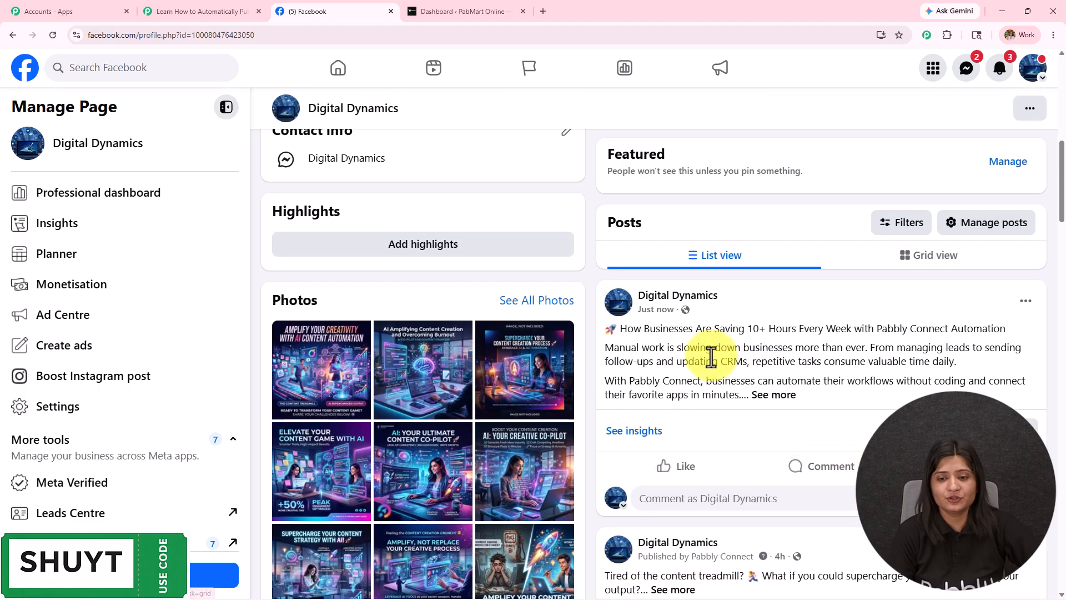
left_click(783, 396)
scroll(820, 200, "down", 3)
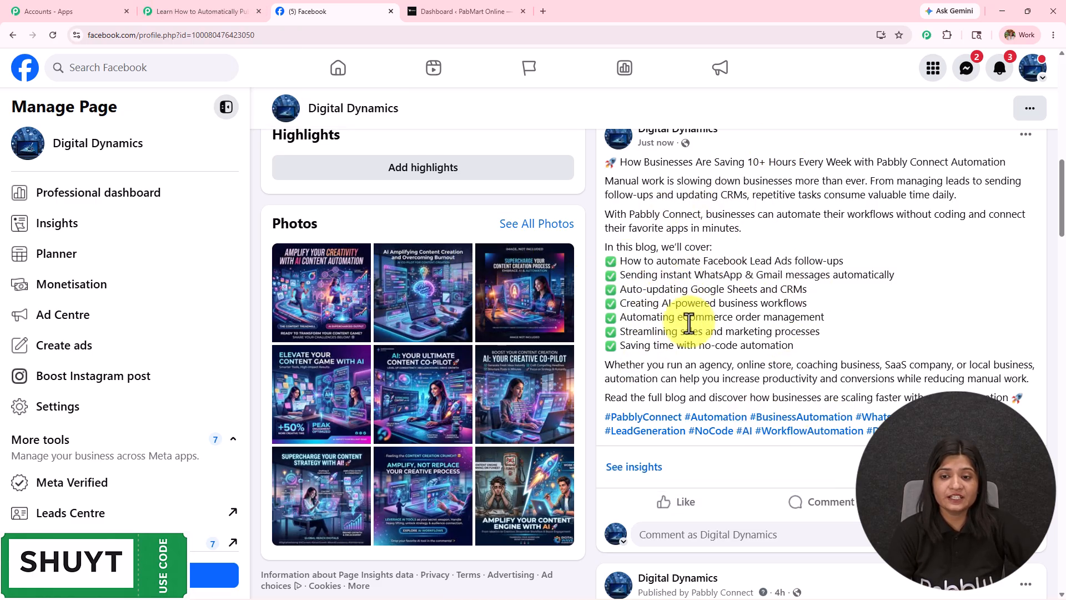
Step: Return to Pabbly Connect and examine the received trigger response, especially the page name and post message
left_click(225, 11)
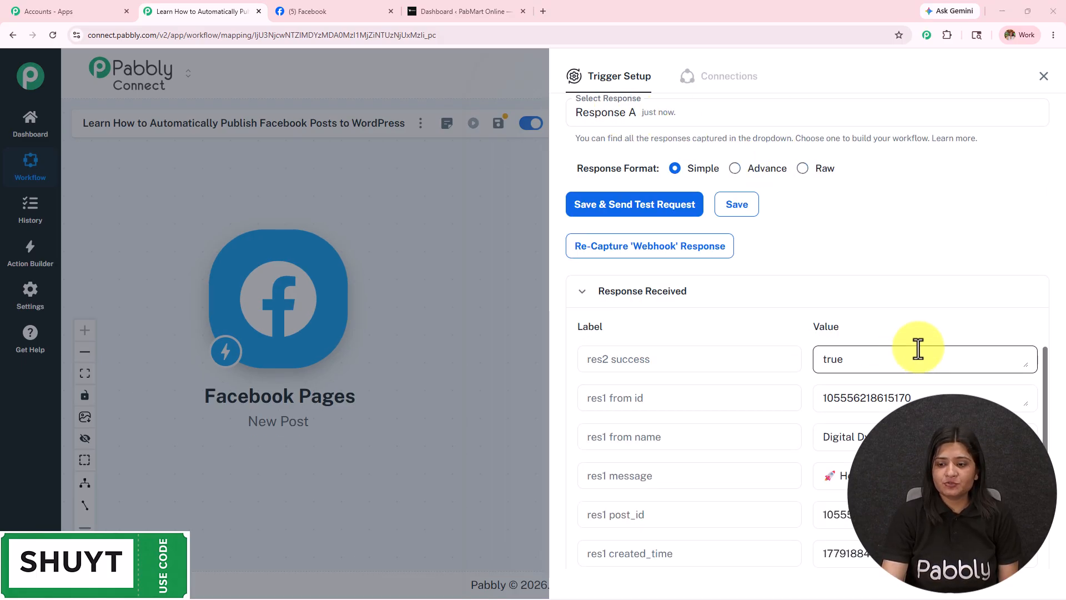
scroll(906, 356, "down", 5)
scroll(906, 347, "up", 4)
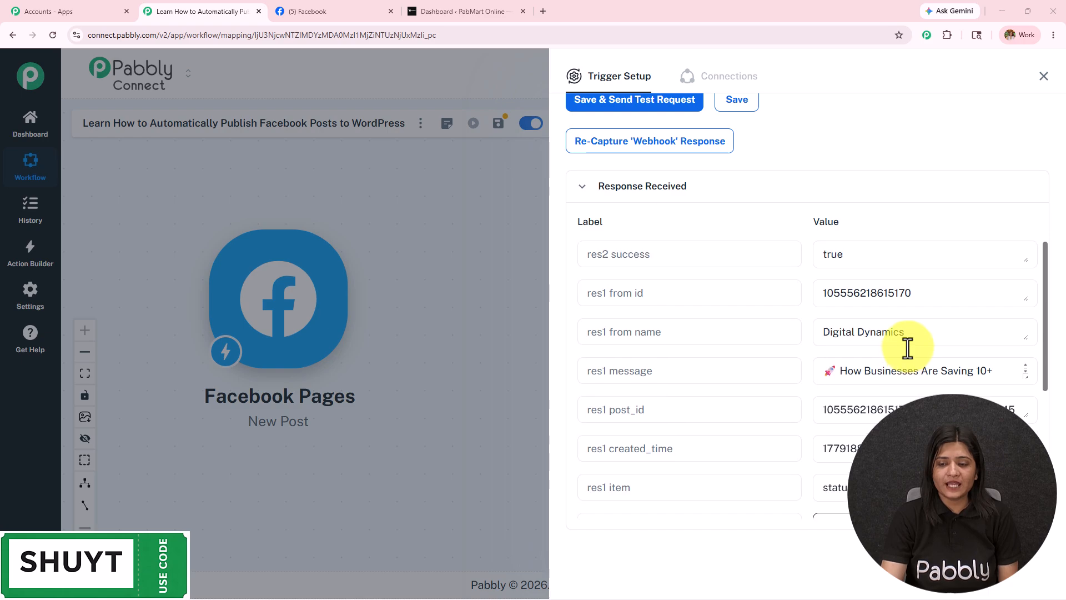
left_click_drag(921, 333, 727, 337)
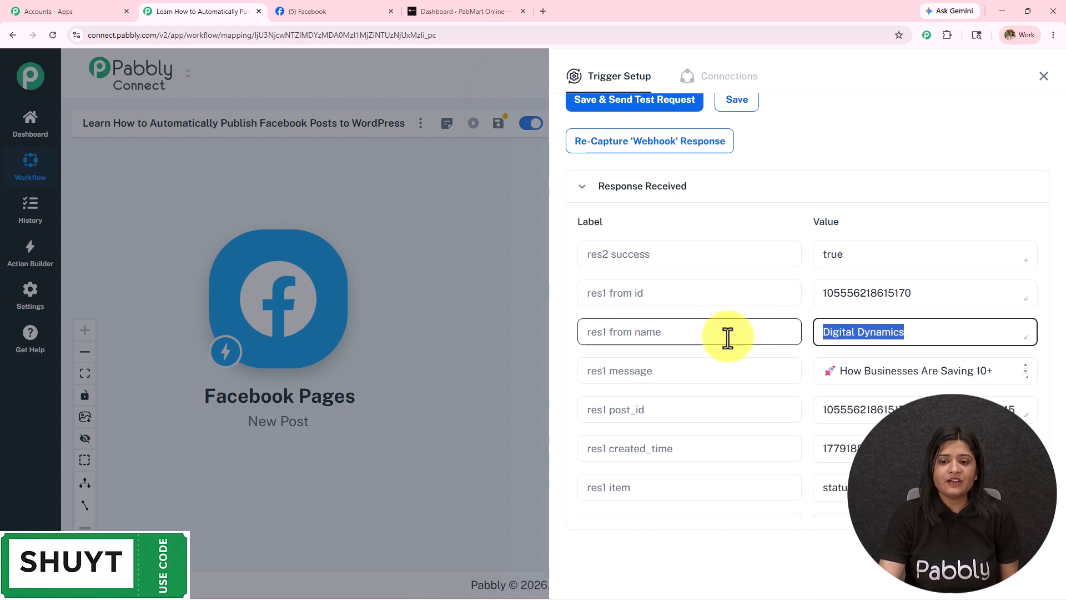
scroll(727, 337, "down", 5)
scroll(731, 366, "up", 3)
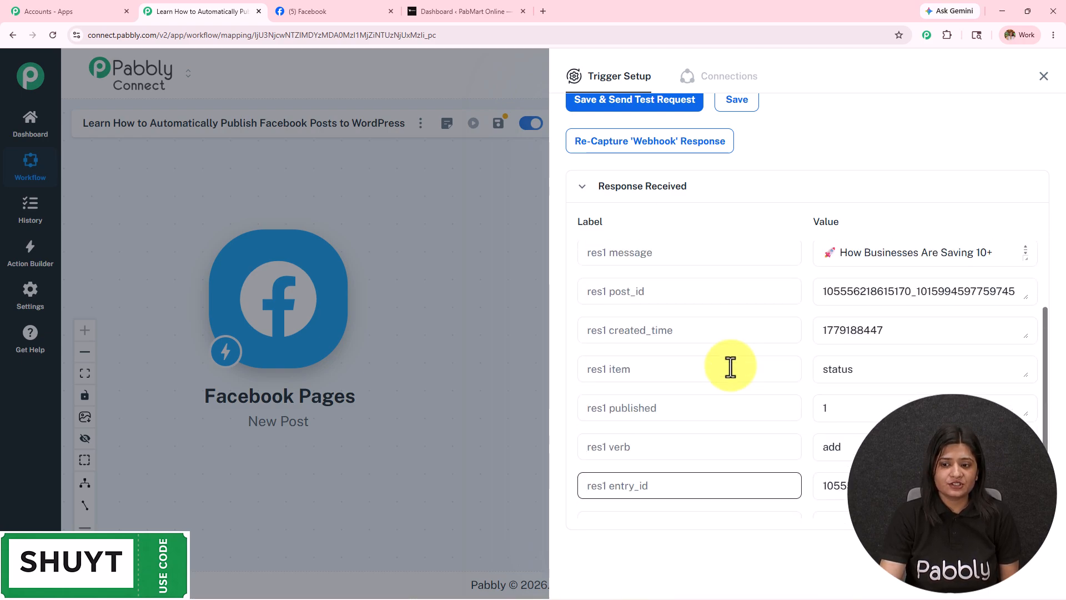
scroll(730, 366, "up", 2)
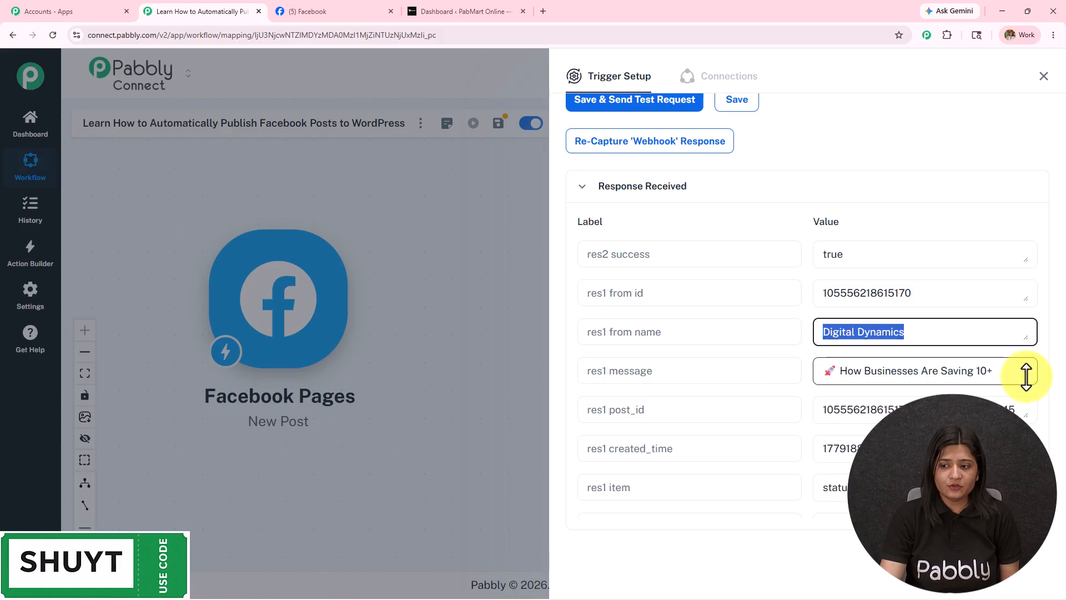
Step: Enlarge the res1 message value in the trigger response and compare it with the original post text on Facebook
left_click_drag(1026, 376, 1025, 577)
scroll(742, 376, "down", 5)
scroll(745, 383, "up", 3)
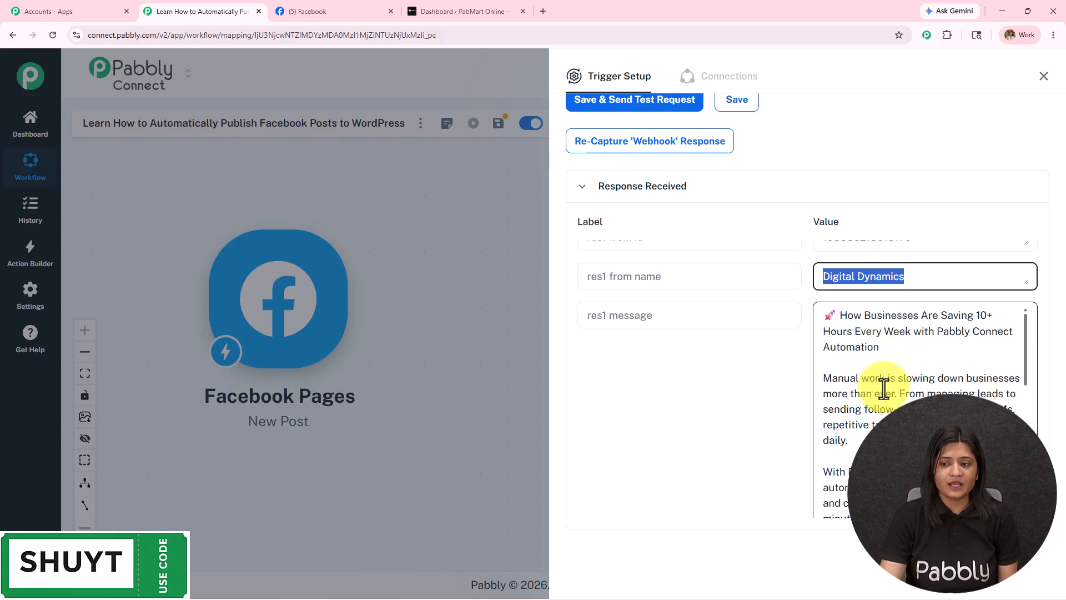
left_click(333, 14)
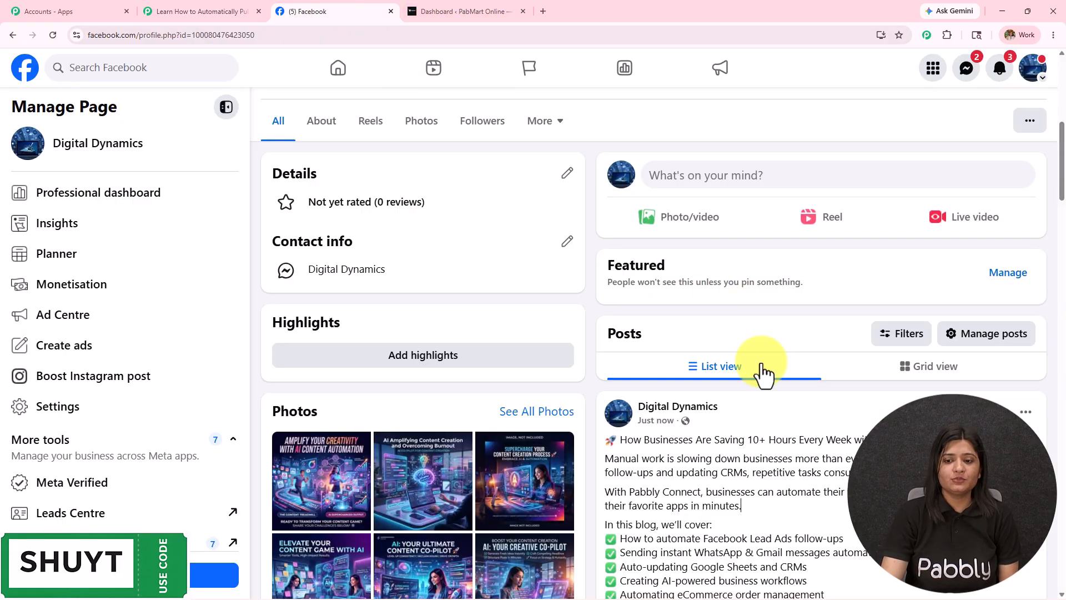
scroll(761, 368, "down", 2)
left_click_drag(616, 329, 855, 545)
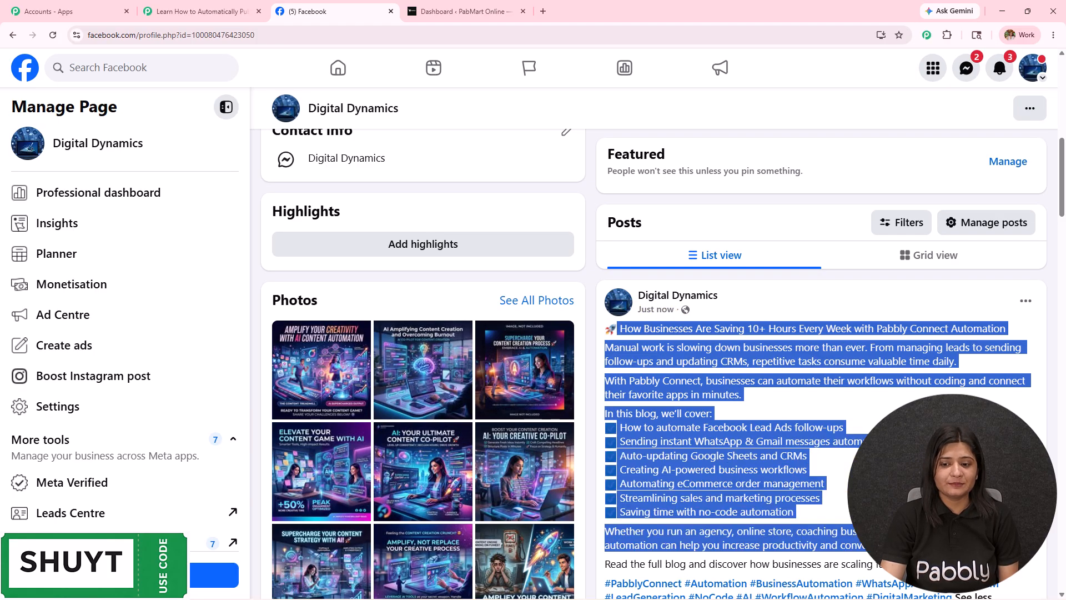
left_click(190, 11)
scroll(832, 394, "down", 3)
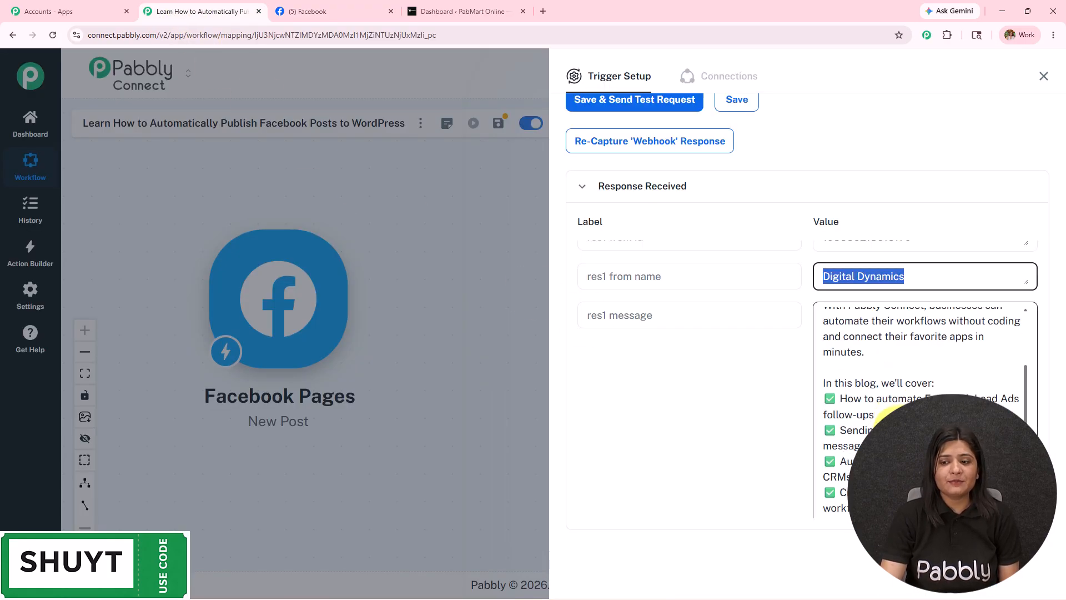
scroll(741, 406, "down", 7)
scroll(743, 381, "up", 7)
scroll(744, 381, "up", 1)
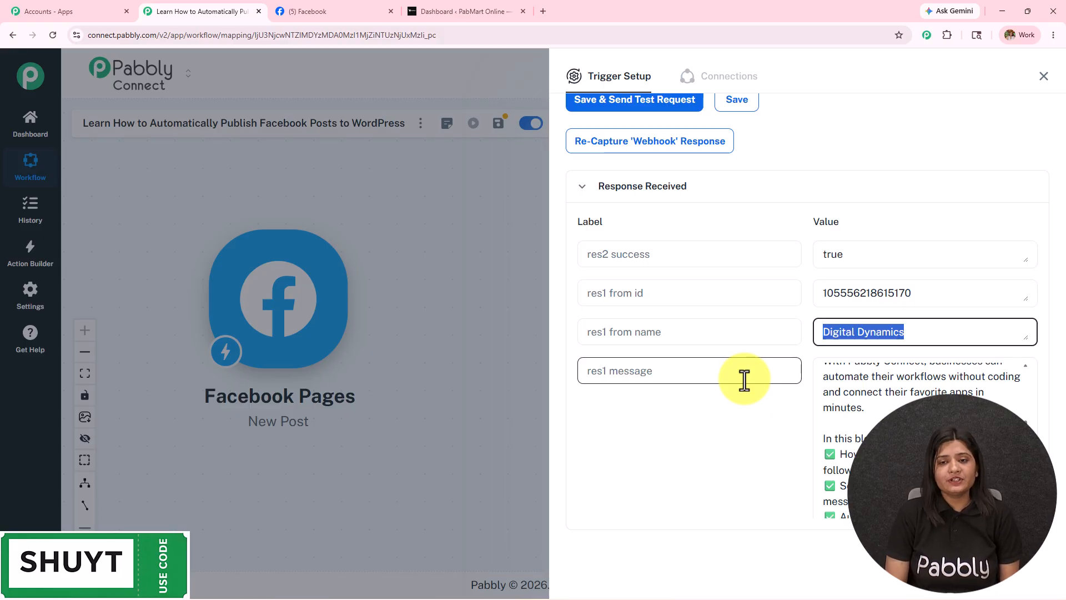
Step: Close the trigger setup and add an action with WordPress as the app and Create a Post as the event
left_click(1043, 76)
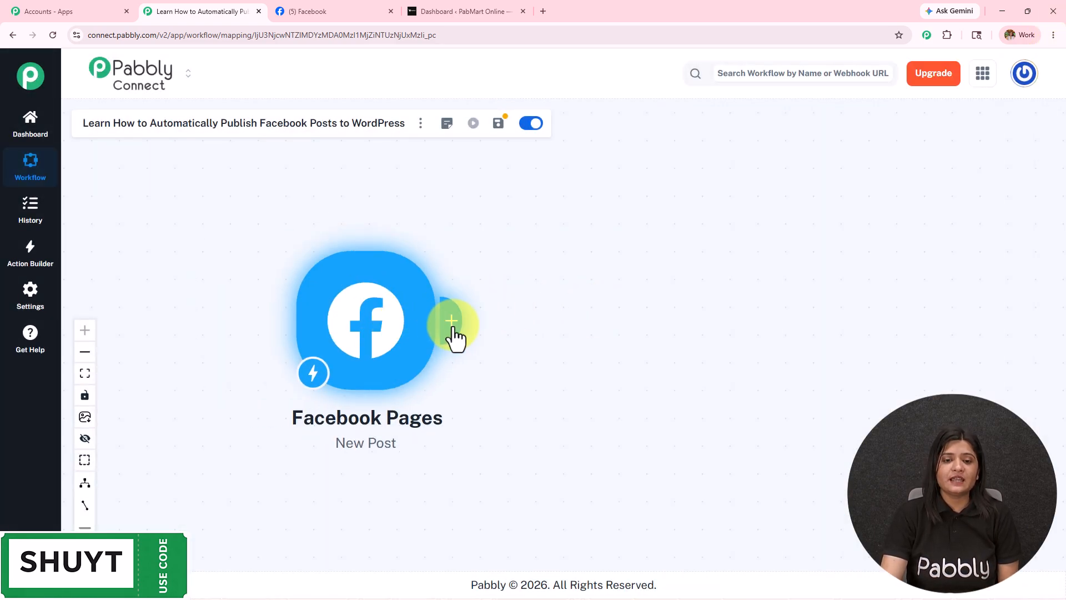
left_click(453, 325)
left_click(588, 143)
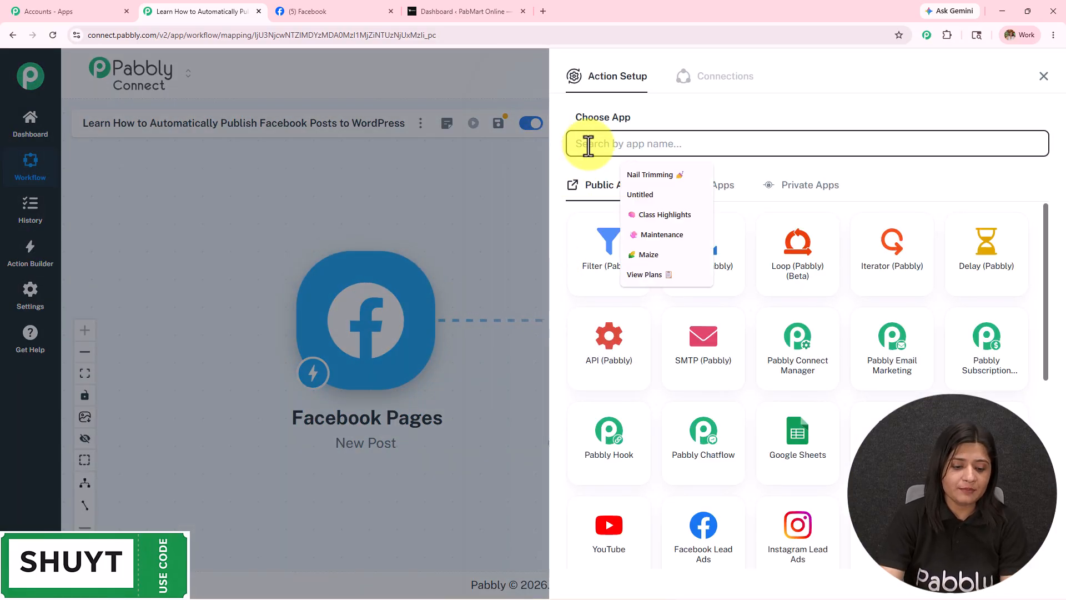
type("Wordpress")
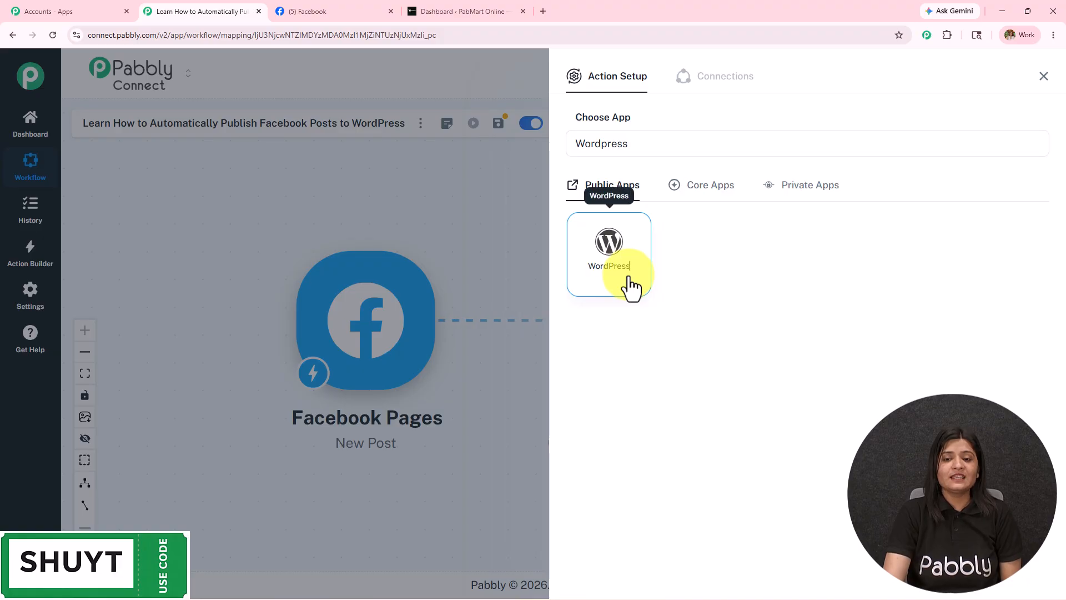
left_click(629, 284)
left_click(624, 210)
left_click(620, 244)
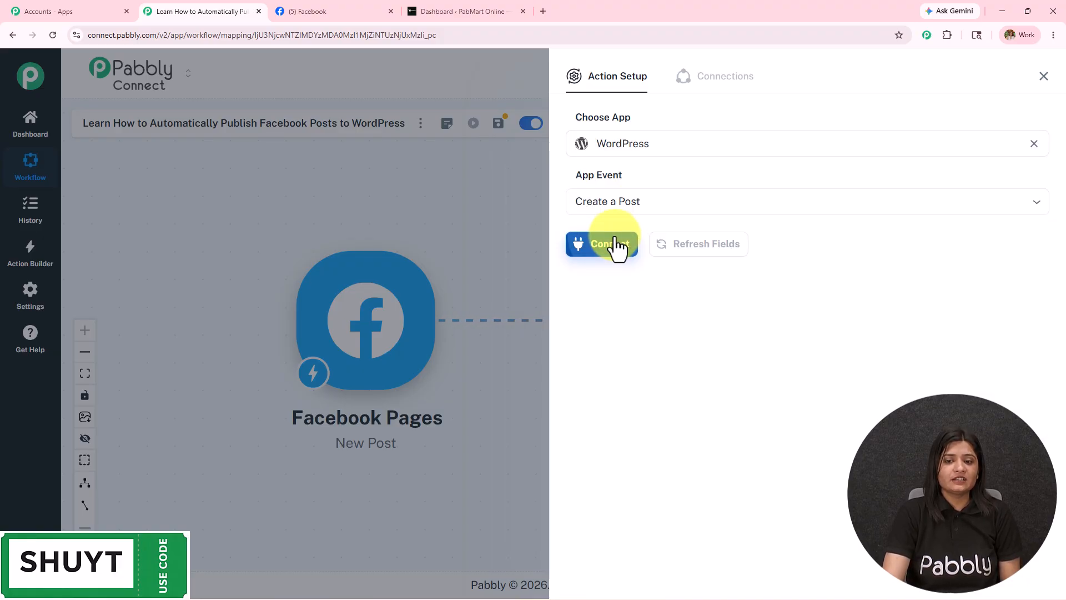
Step: Start adding a new WordPress connection for the action instead of reusing the existing one
left_click(614, 246)
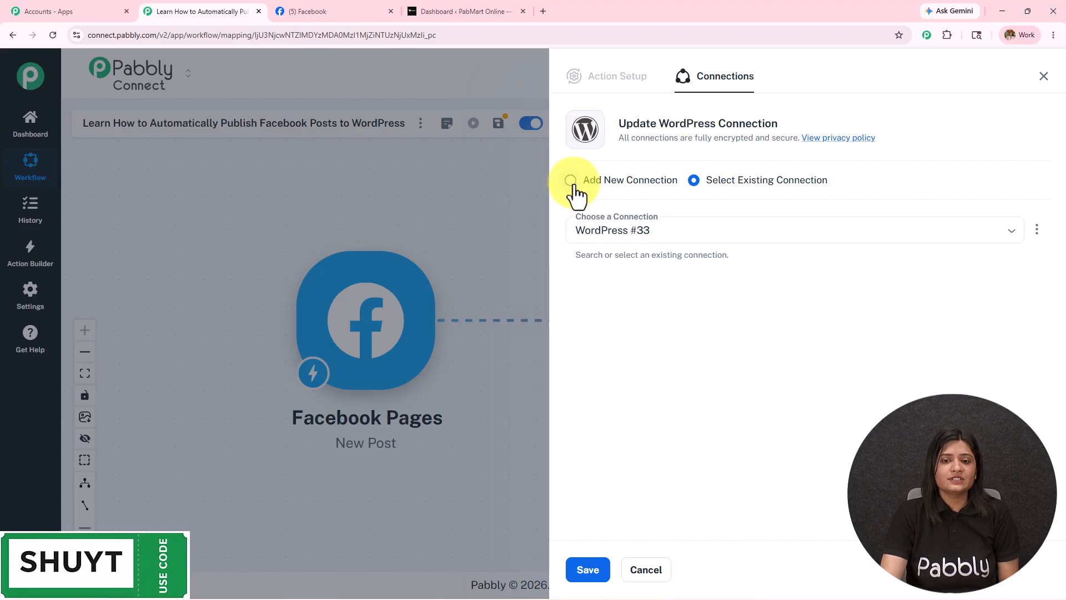
left_click(633, 185)
scroll(670, 295, "down", 1)
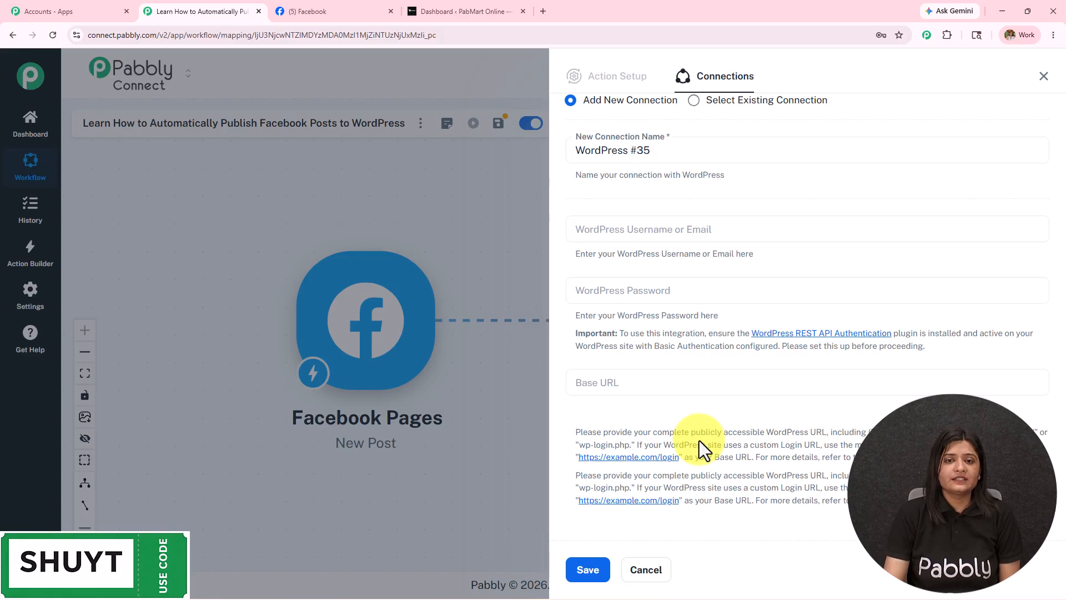
left_click(427, 12)
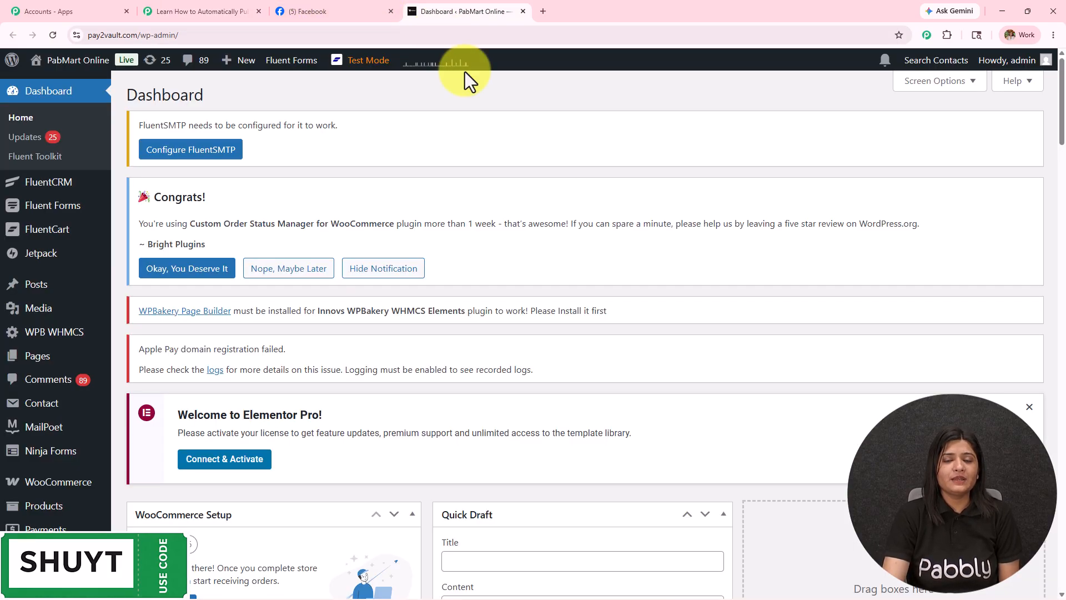
left_click(174, 34)
key("ctrl+c")
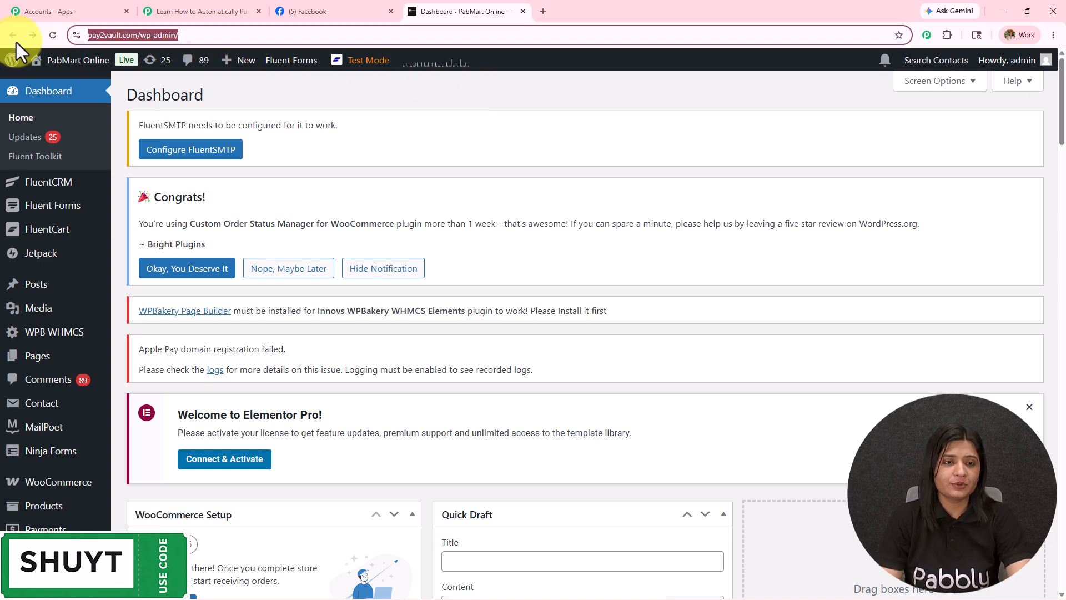
left_click(245, 12)
left_click(608, 384)
key("ctrl+v")
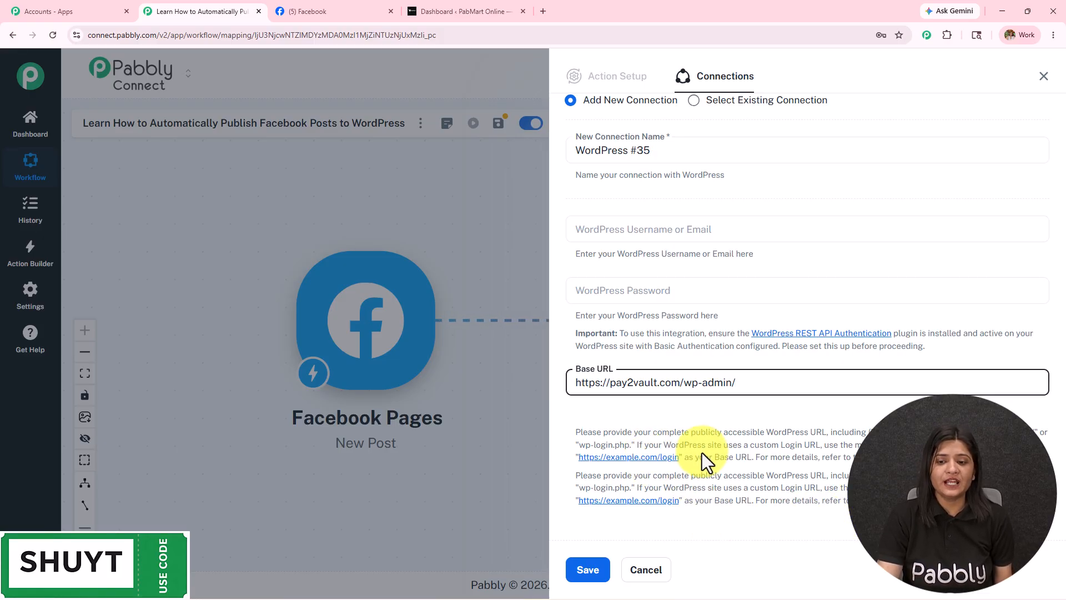
left_click_drag(681, 382, 851, 379)
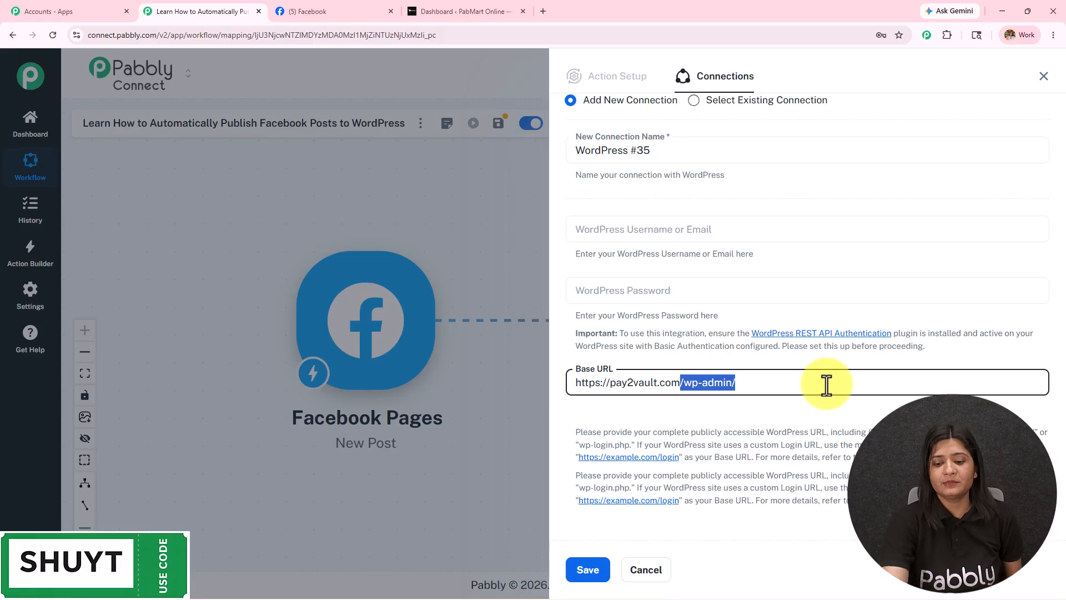
key("BackSpace")
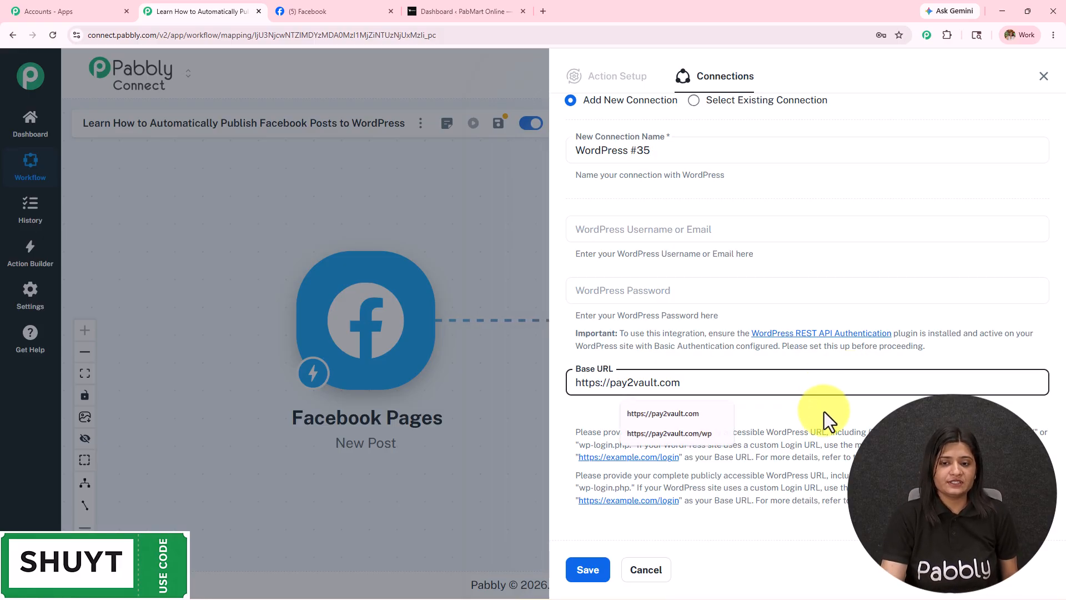
left_click(824, 411)
Step: Enter the WordPress username or email and the account password, and save the new connection
left_click(679, 228)
left_click(655, 329)
left_click(589, 570)
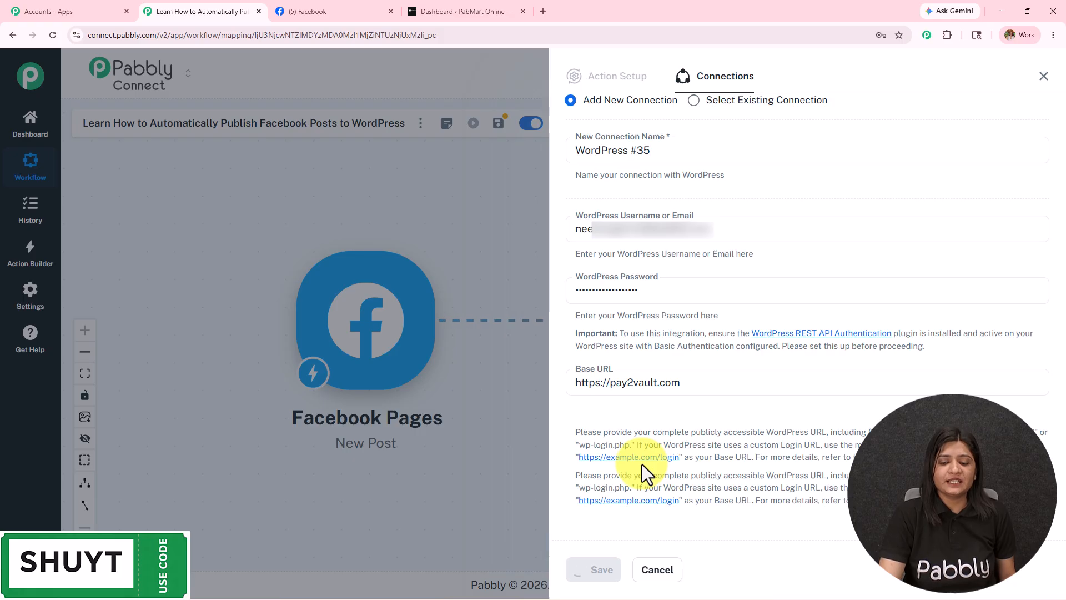
Step: Set the WordPress action's post type to Posts
scroll(702, 325, "down", 5)
scroll(701, 320, "down", 10)
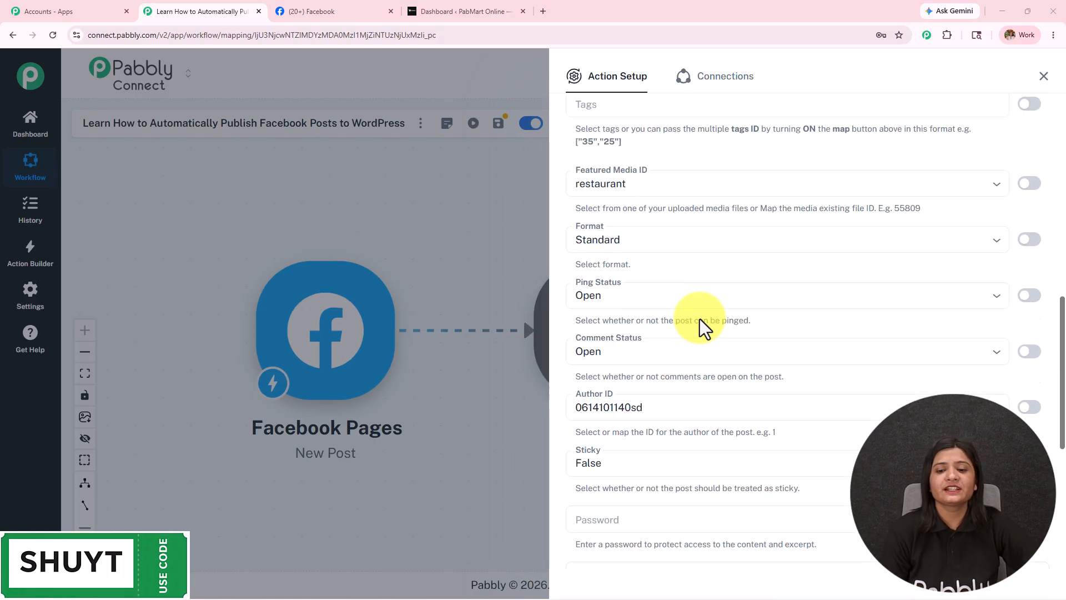
scroll(691, 320, "up", 6)
scroll(690, 314, "up", 9)
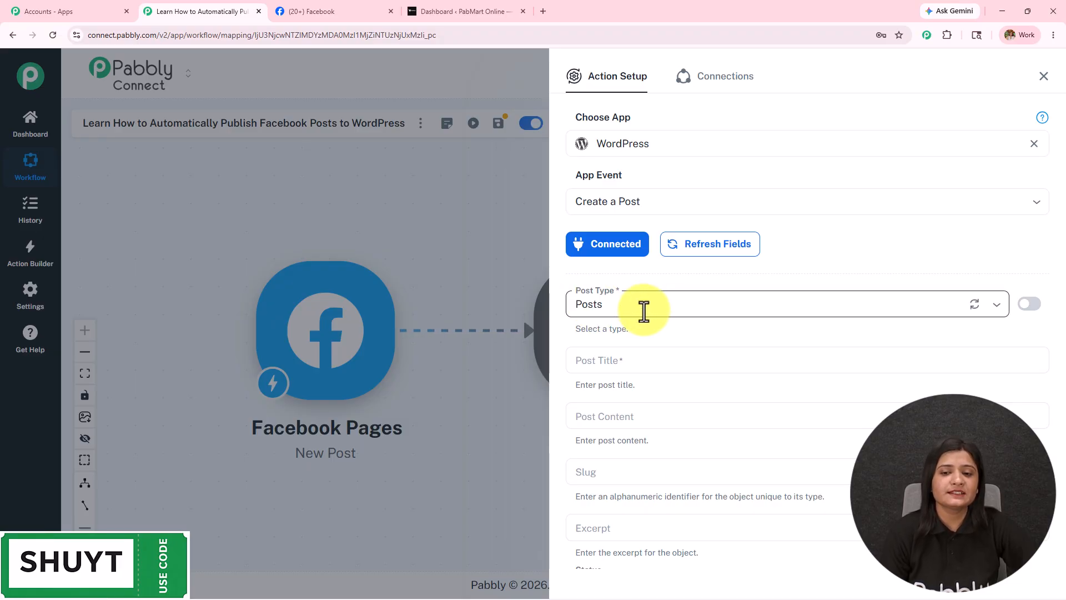
left_click(644, 305)
left_click(611, 333)
scroll(695, 231, "down", 2)
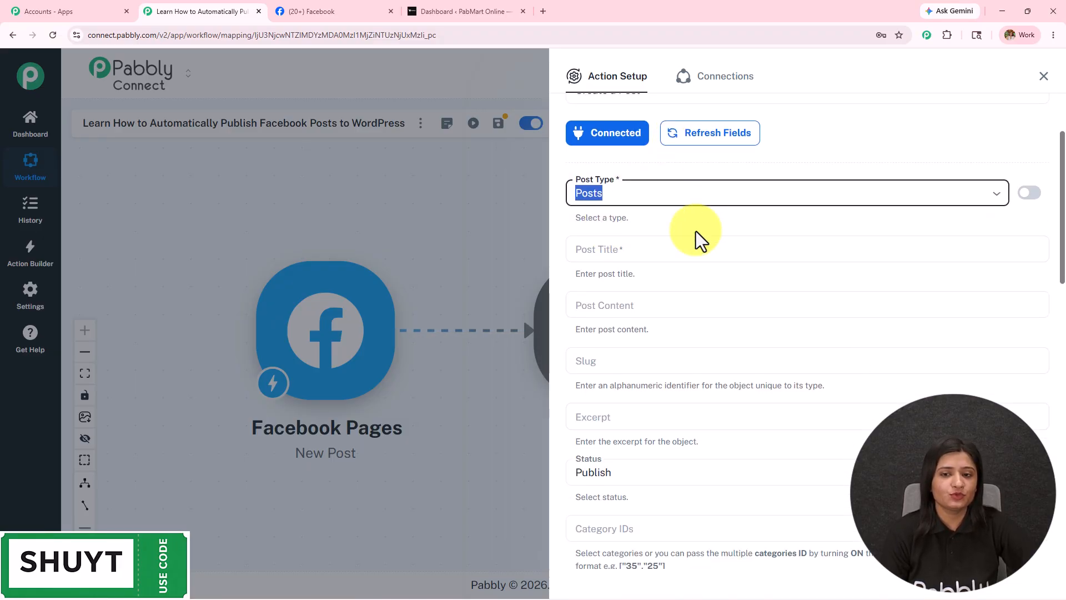
Step: Map the post title to the "res1 from name" value from the Facebook Pages: New Post step
left_click(640, 257)
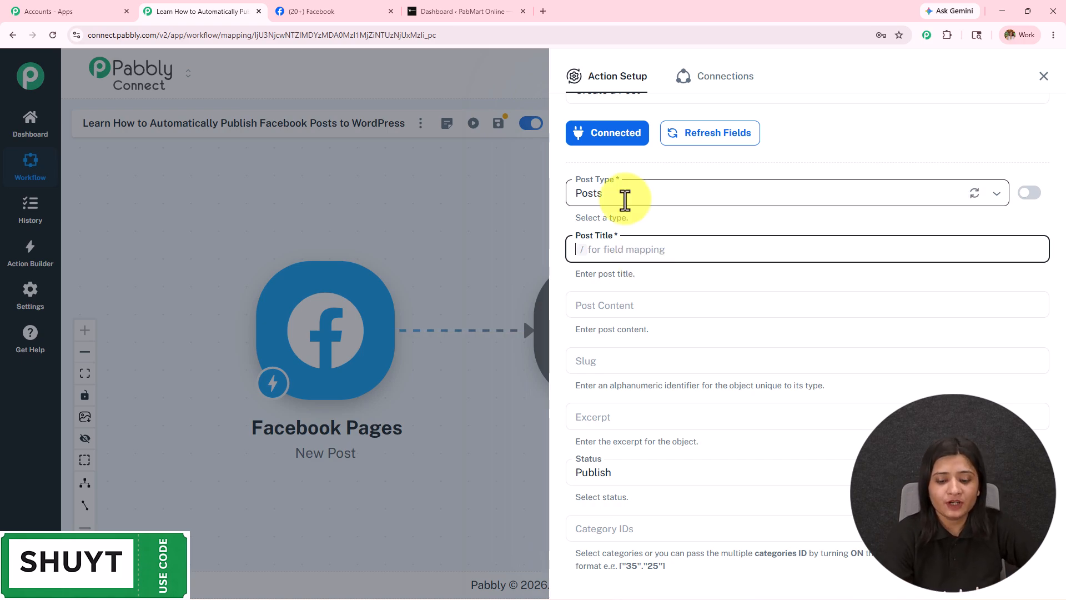
type("/")
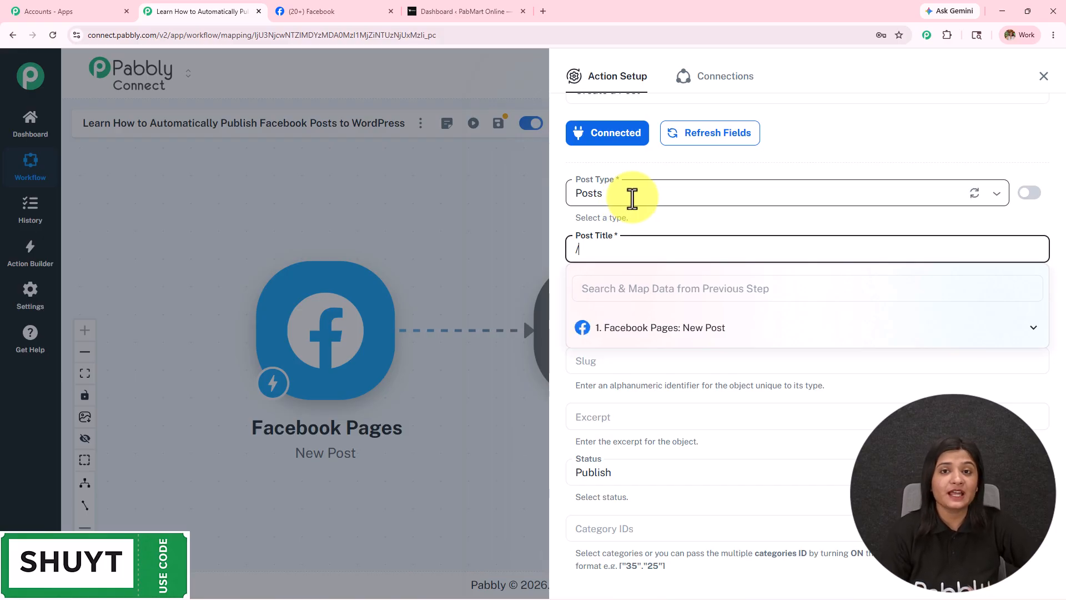
left_click(675, 340)
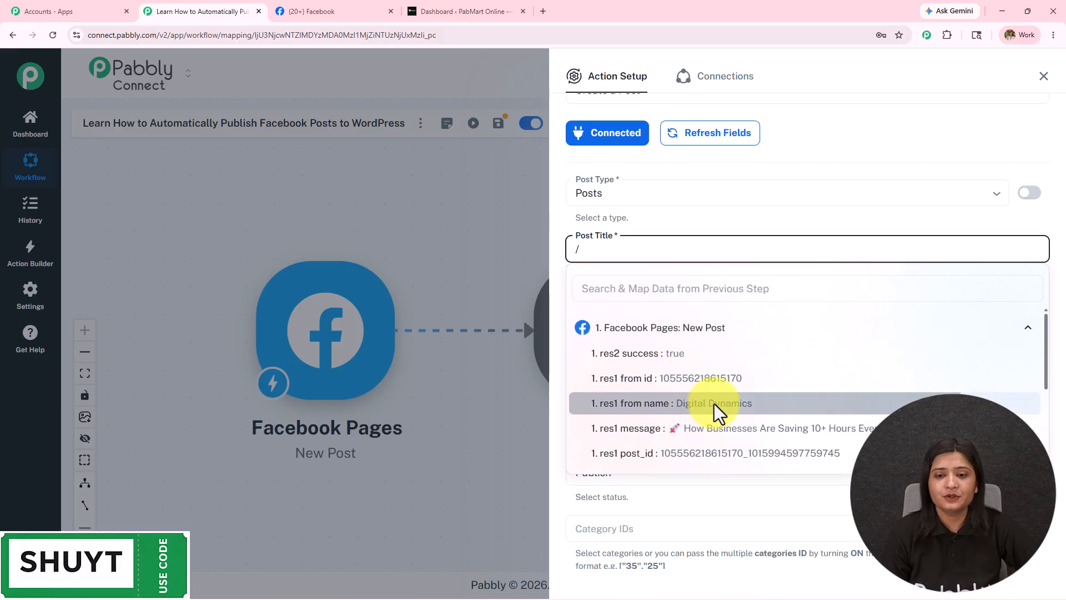
left_click(714, 409)
Step: Map the post content to the "res1 message" value from the Facebook Pages: New Post step
scroll(738, 278, "down", 2)
left_click(661, 202)
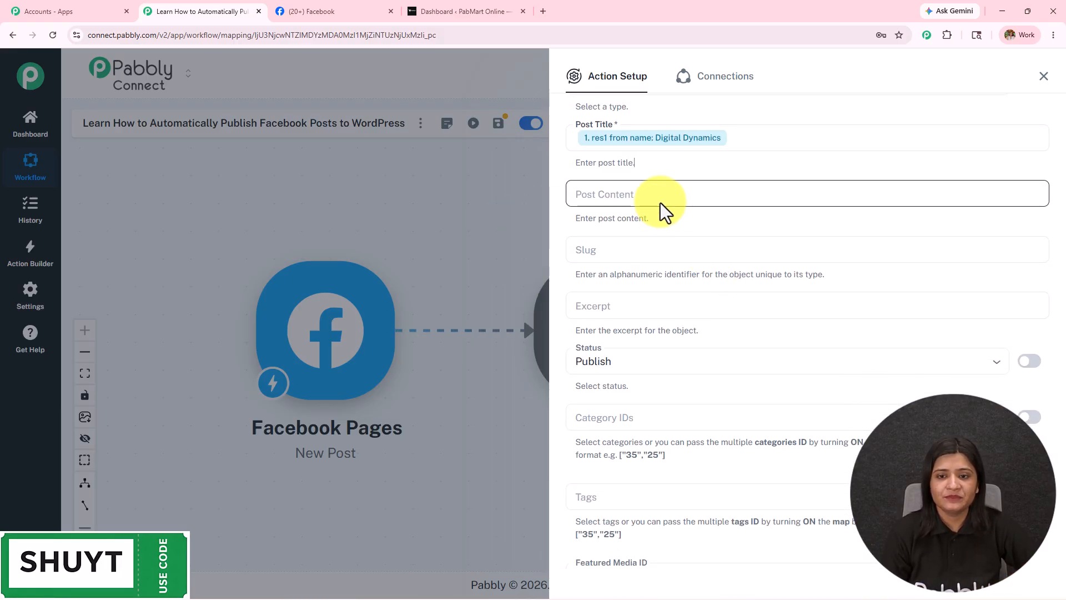
type("/")
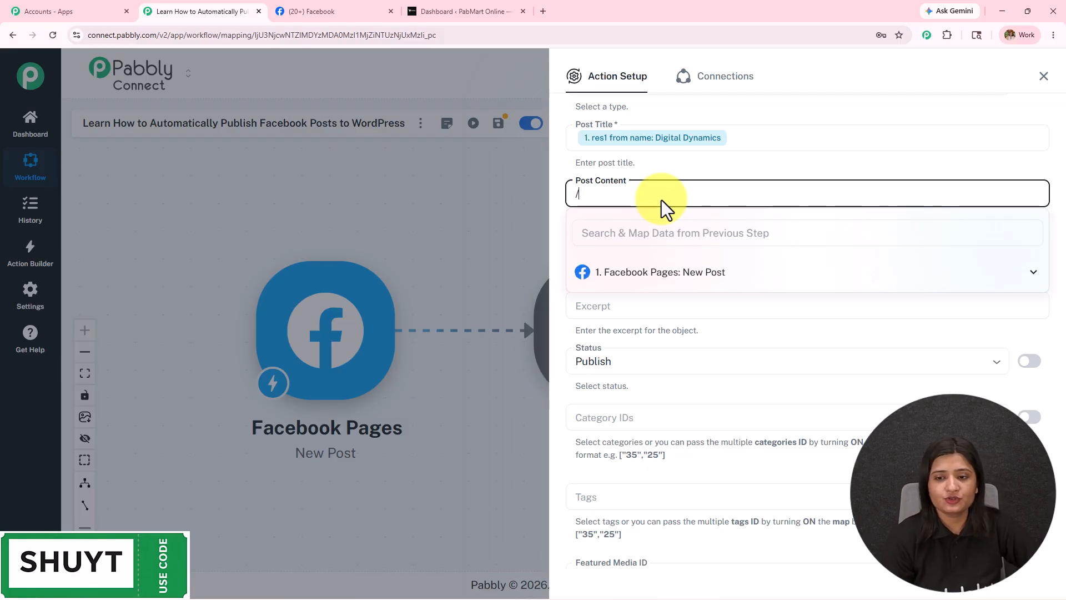
left_click(675, 273)
left_click(694, 377)
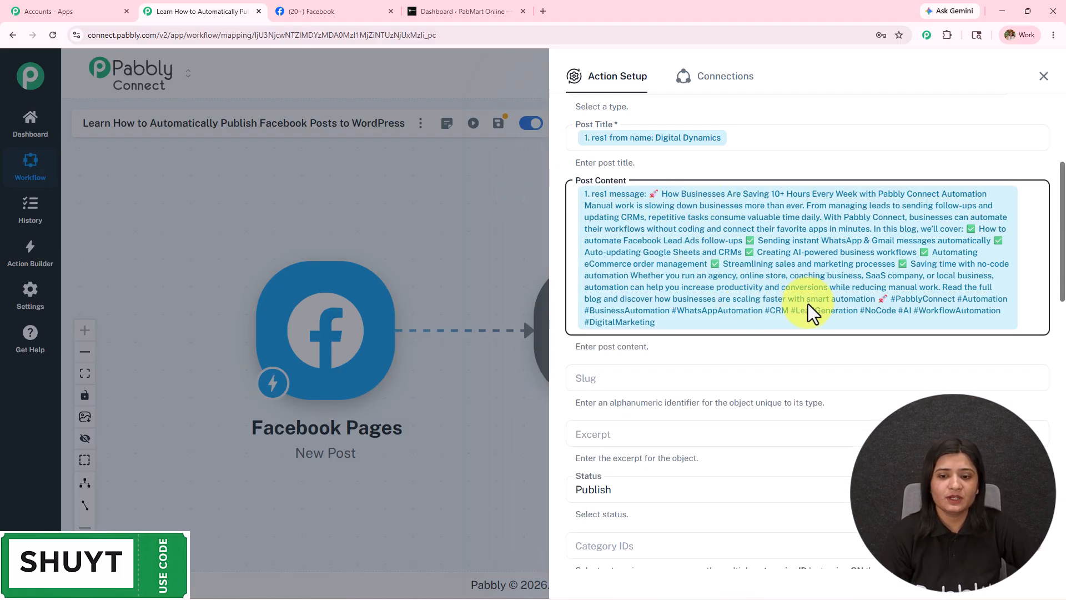
Step: Leave the slug and excerpt empty and set the post status to Publish
scroll(807, 305, "down", 3)
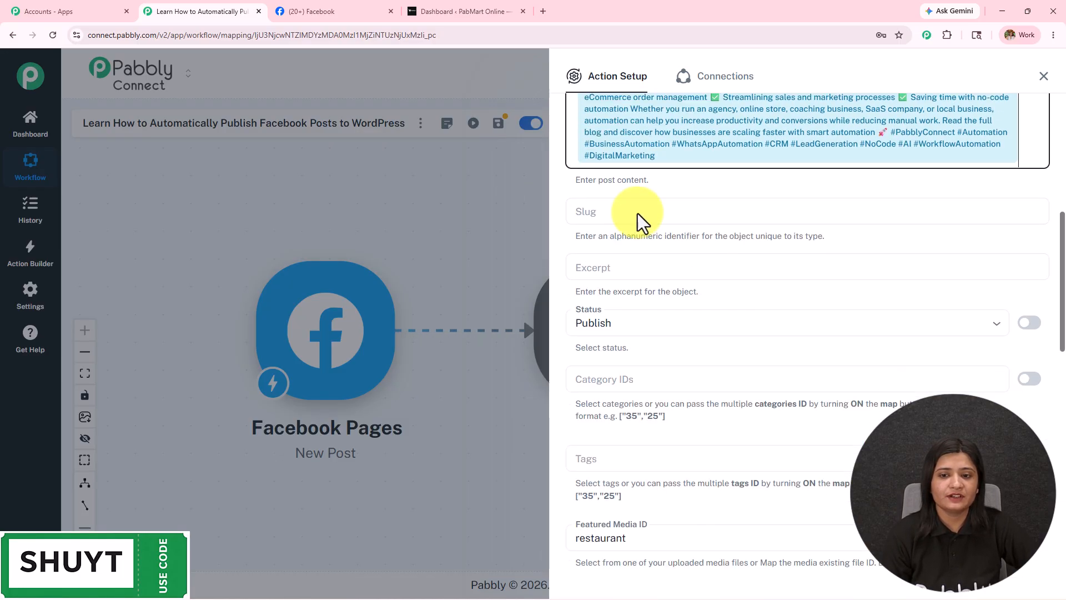
scroll(694, 253, "down", 1)
left_click(623, 268)
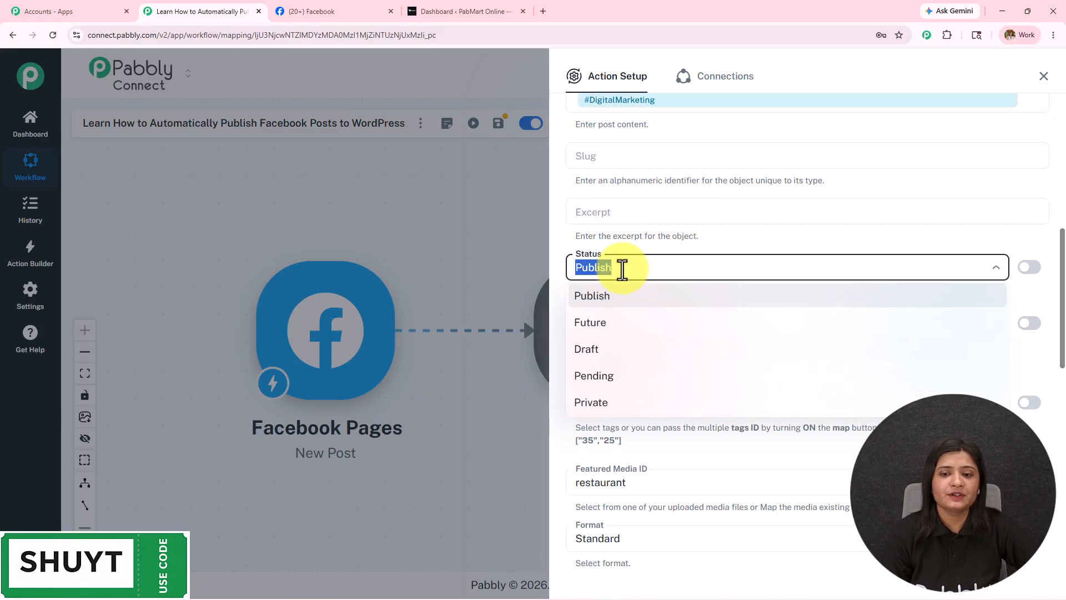
left_click(629, 299)
Step: Turn on mapping for the Featured Media ID and clear its value, leaving the category and tags empty
scroll(659, 254, "down", 4)
scroll(664, 225, "up", 1)
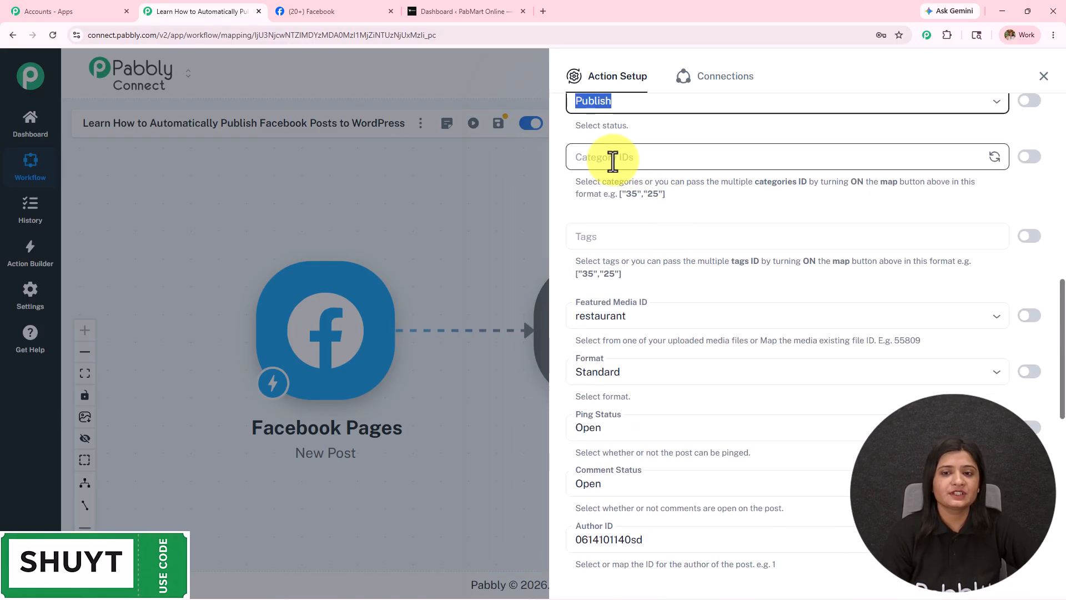
scroll(722, 217, "down", 2)
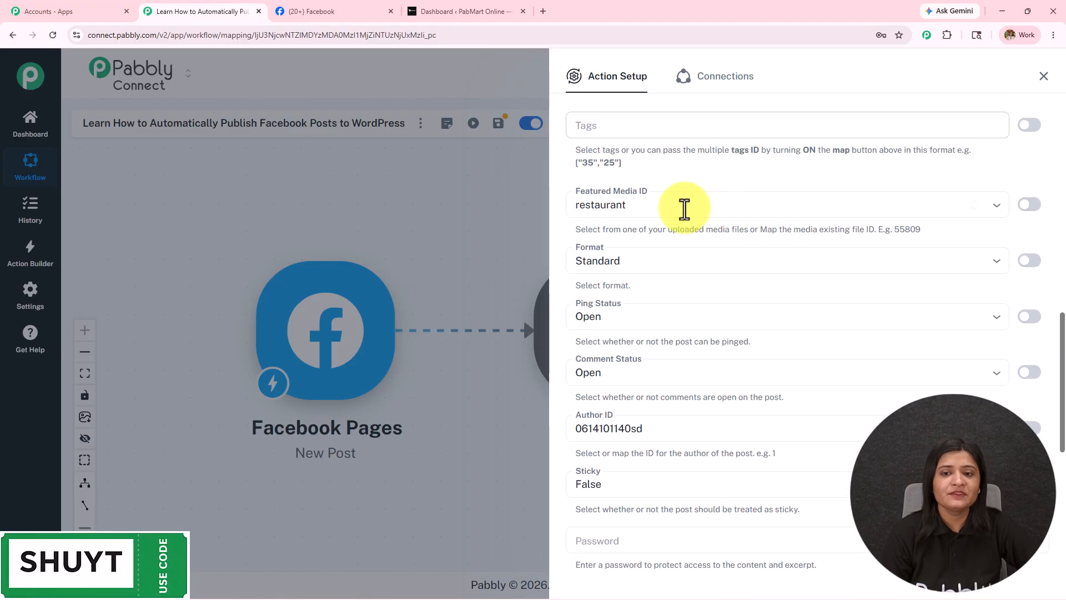
left_click(1029, 204)
left_click_drag(713, 214, 527, 218)
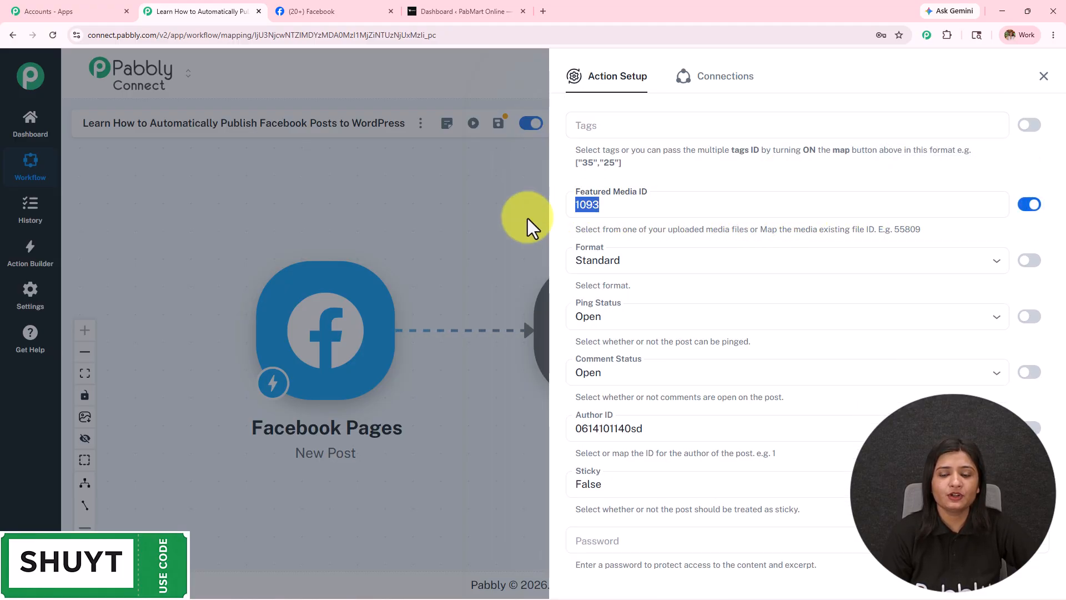
key("BackSpace")
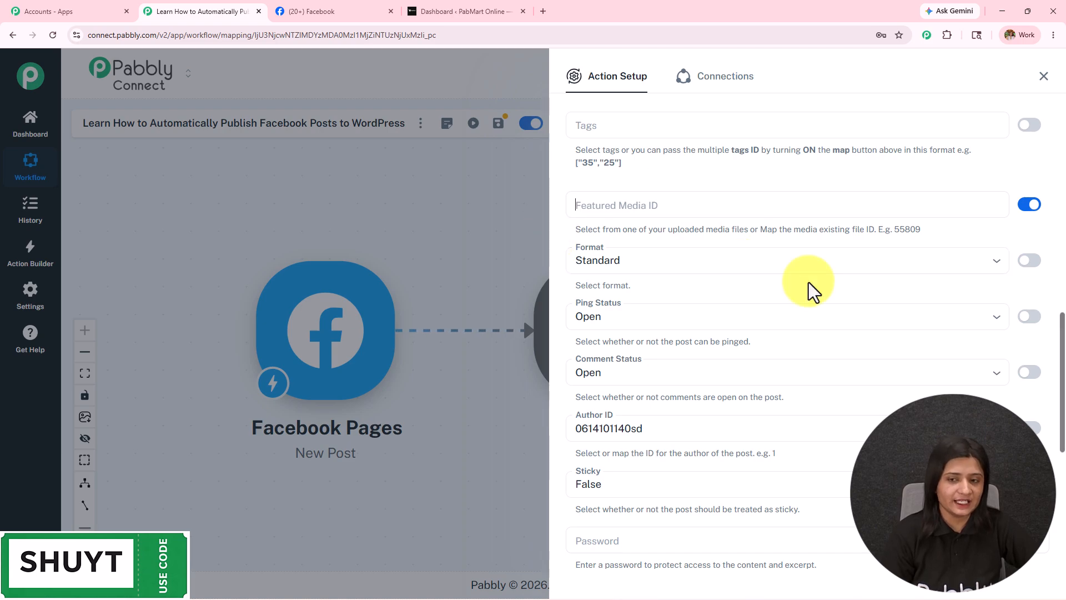
Step: Set the post format to Standard and both the ping status and comment status to Open
scroll(666, 211, "down", 2)
left_click(641, 158)
left_click(615, 186)
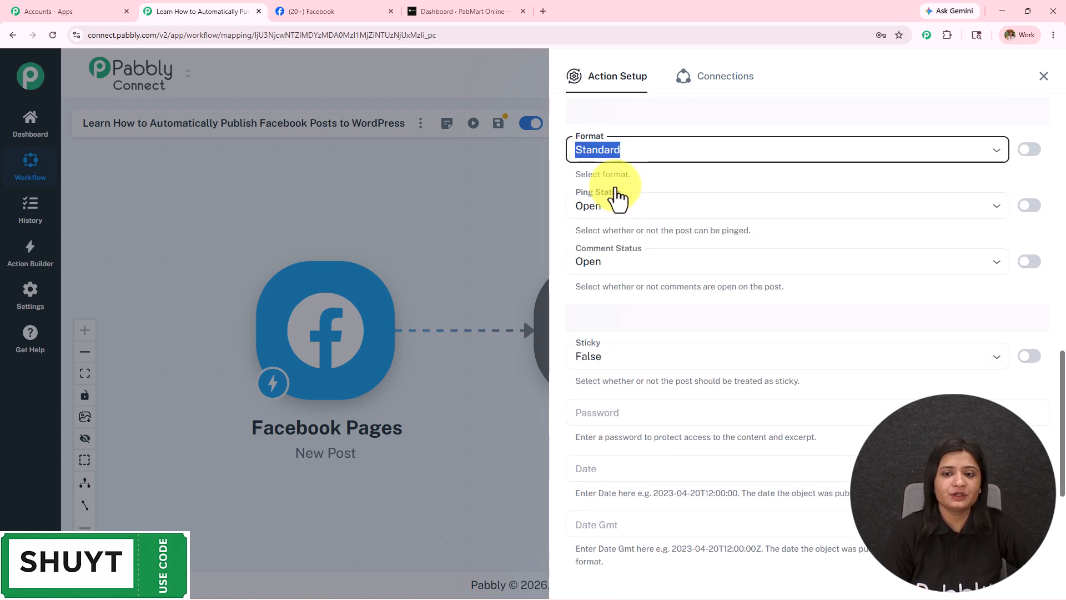
left_click(630, 209)
left_click(613, 244)
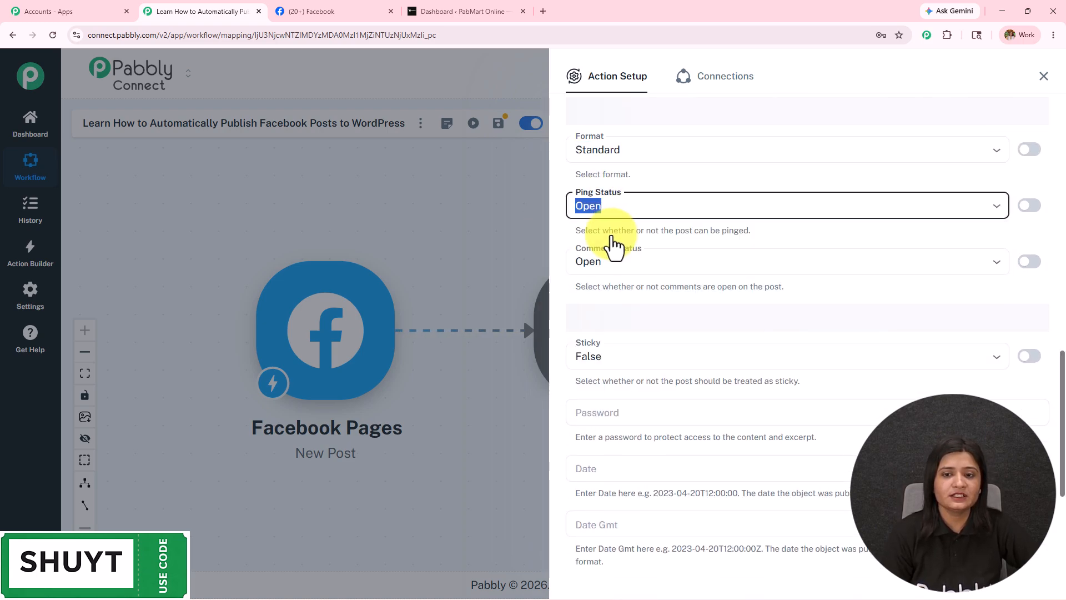
scroll(619, 167, "down", 2)
left_click(622, 154)
left_click(612, 182)
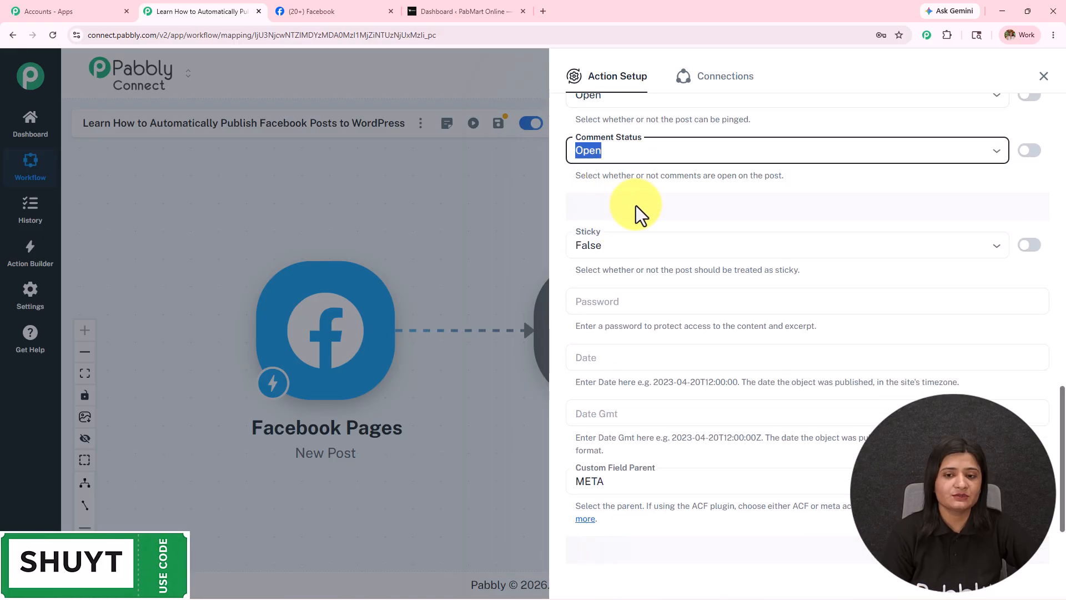
Step: Review the mapped title and content, the author choices and the remaining optional fields of the WordPress action
scroll(633, 199, "down", 1)
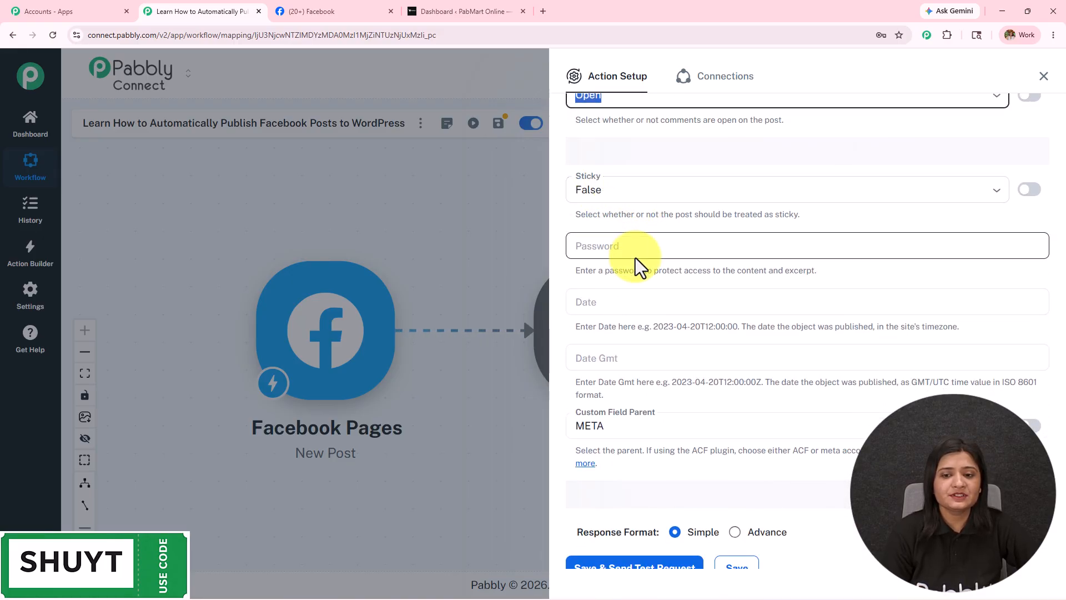
scroll(701, 359, "up", 15)
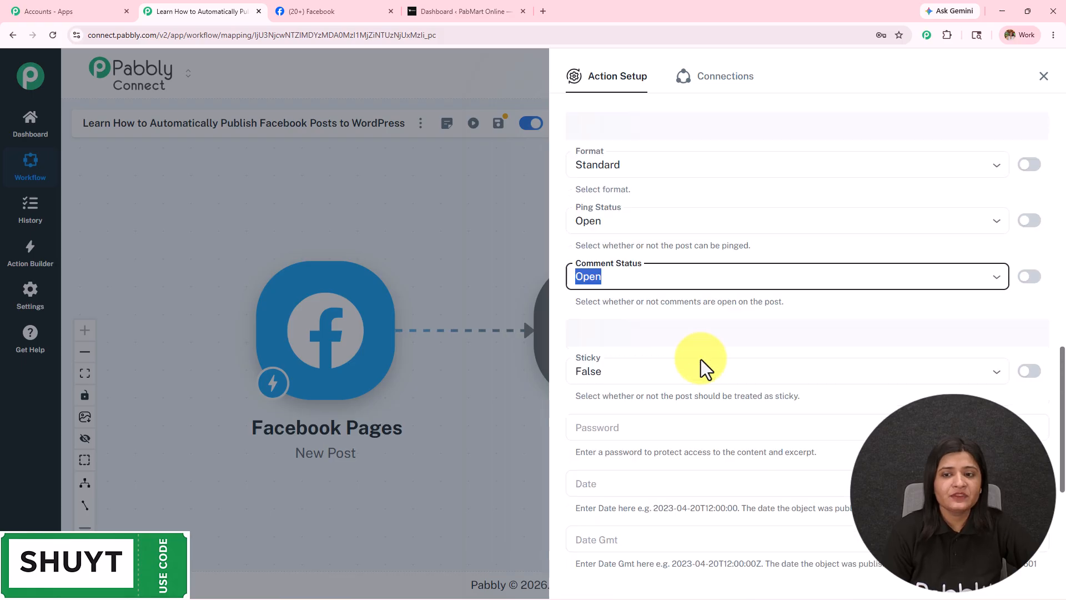
scroll(817, 270, "down", 3)
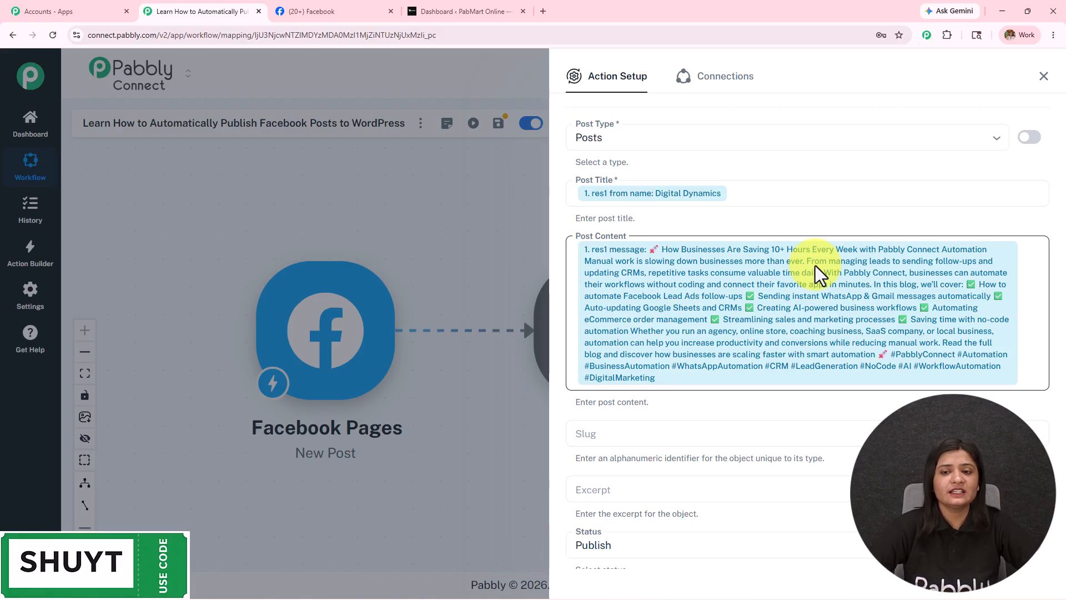
left_click(354, 327)
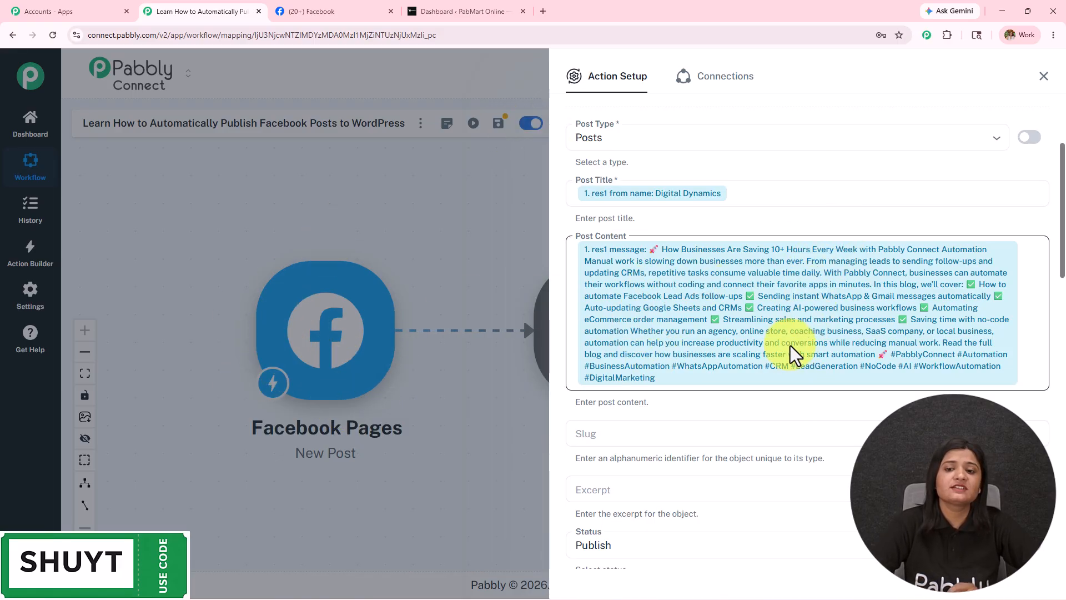
scroll(790, 334, "down", 10)
scroll(785, 323, "down", 4)
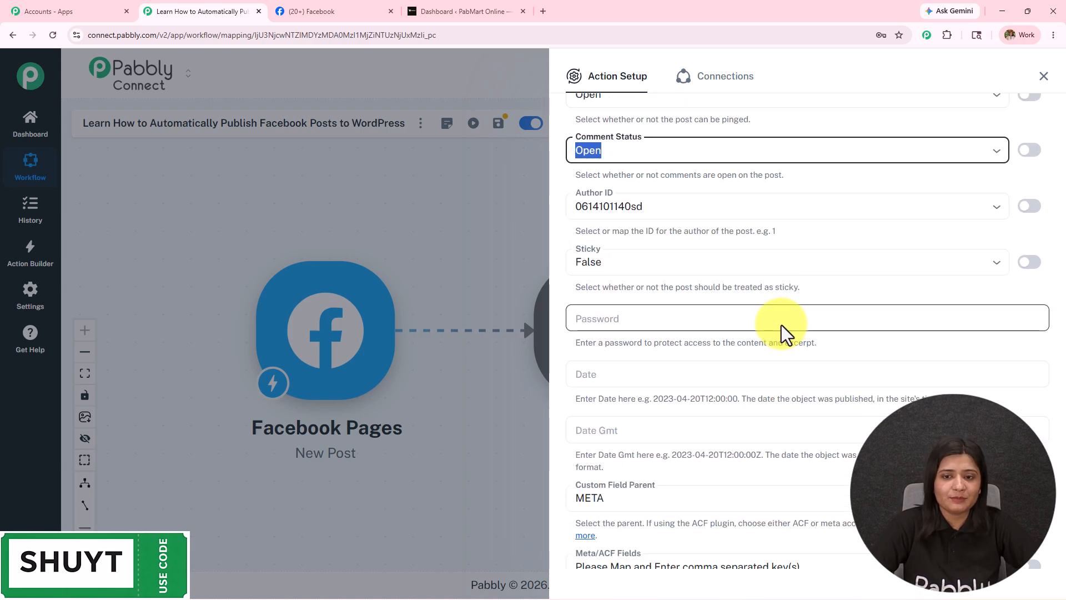
left_click(693, 206)
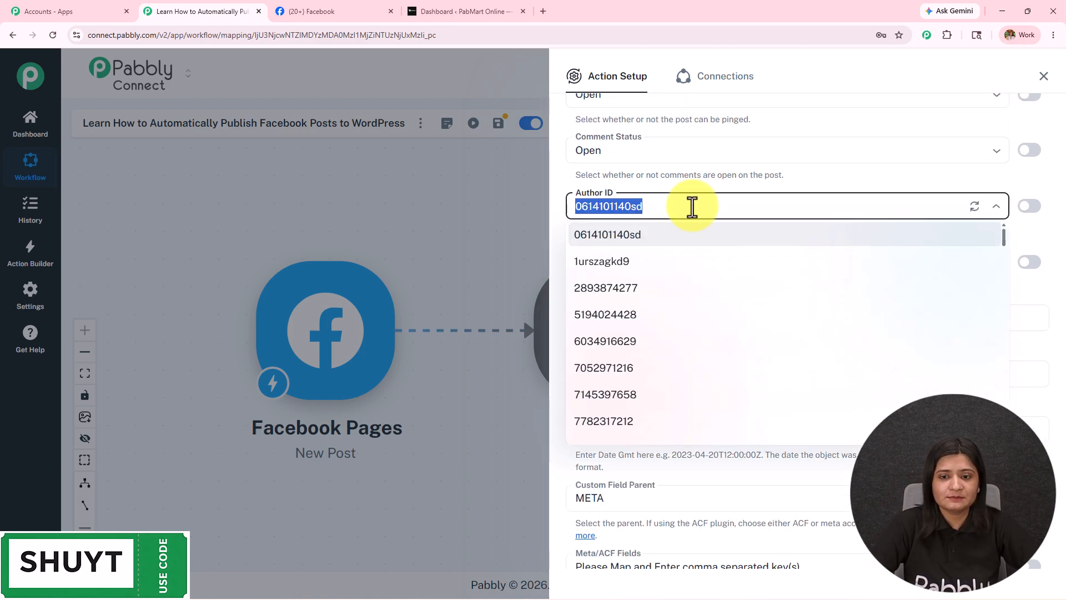
scroll(822, 268, "down", 3)
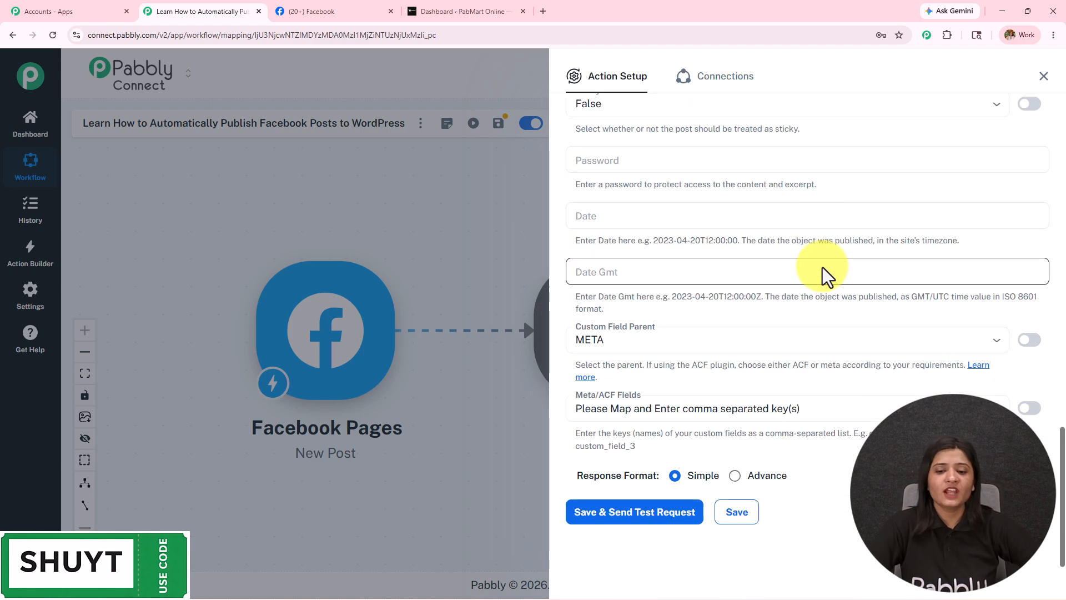
Step: Save the action with a test request and check the id and date values in the received response
left_click(632, 515)
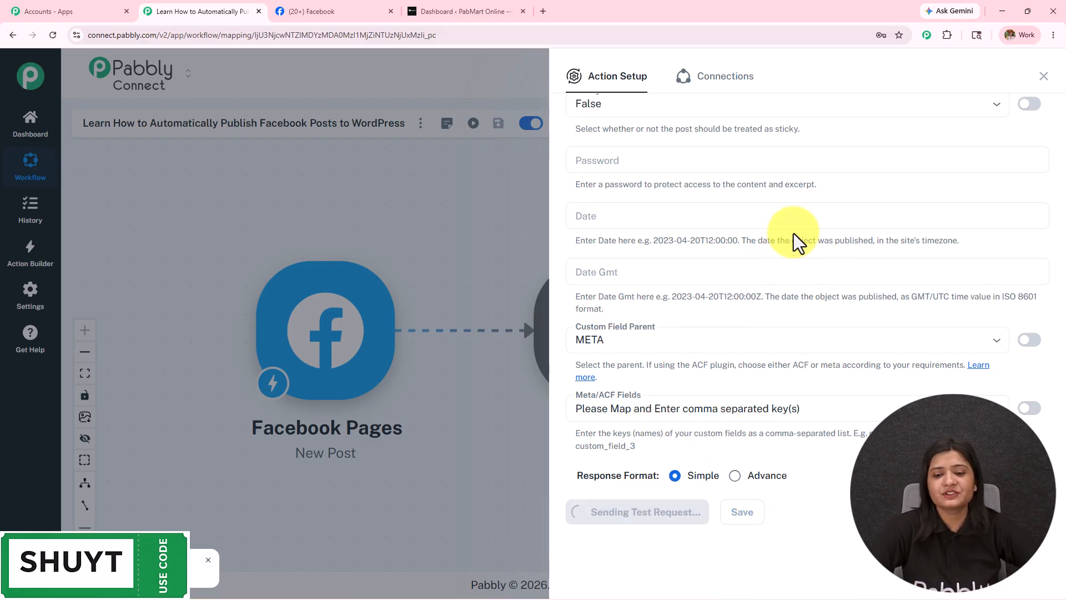
left_click(911, 254)
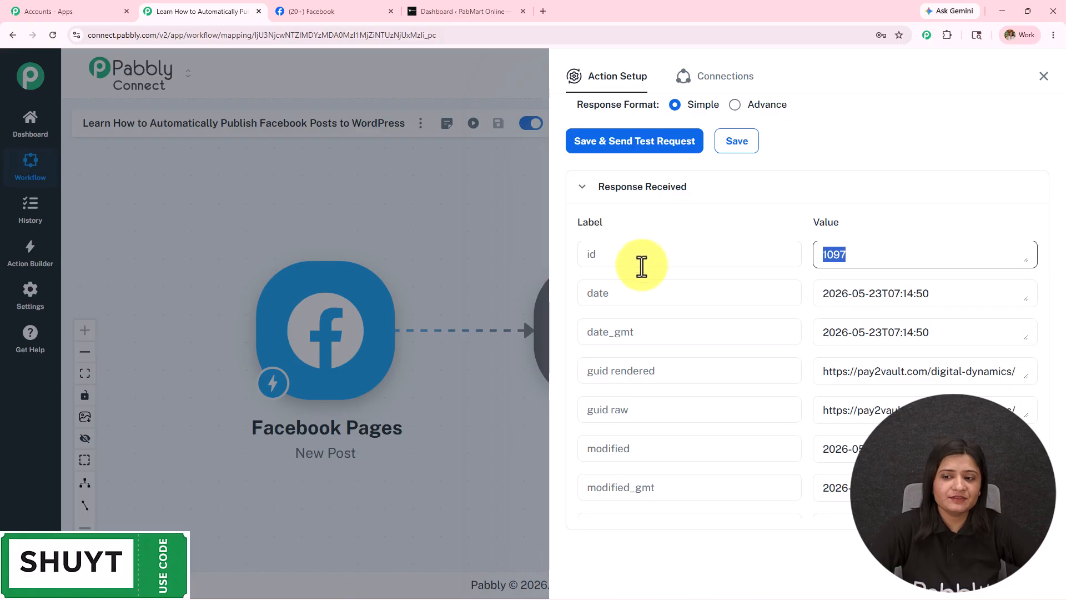
left_click(923, 295)
left_click(1007, 336)
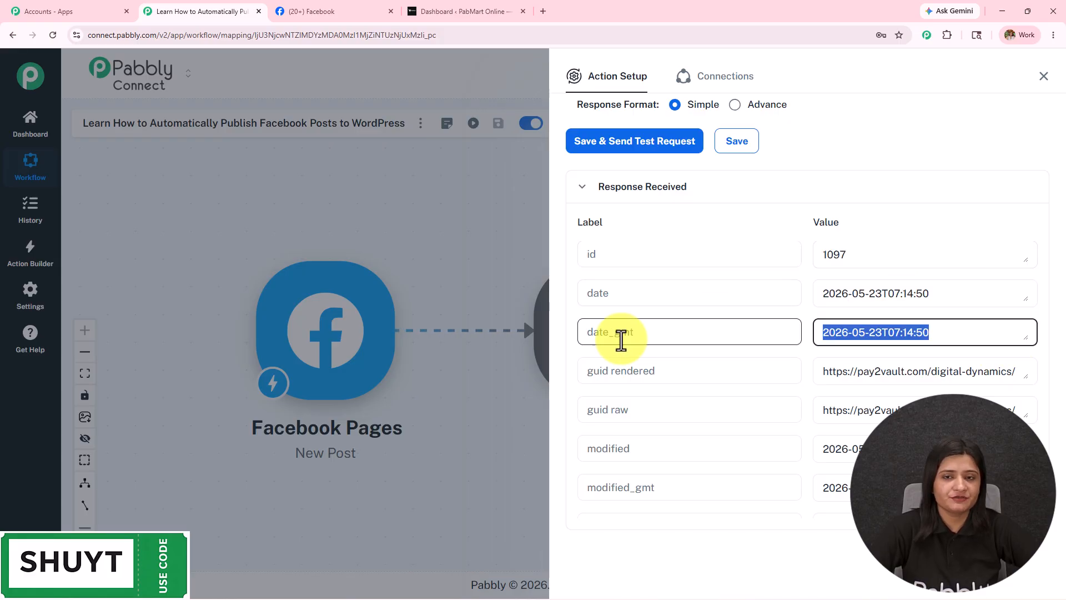
Step: Switch to the WordPress dashboard, list all posts, and view the published Digital Dynamics post to read its content
left_click(507, 11)
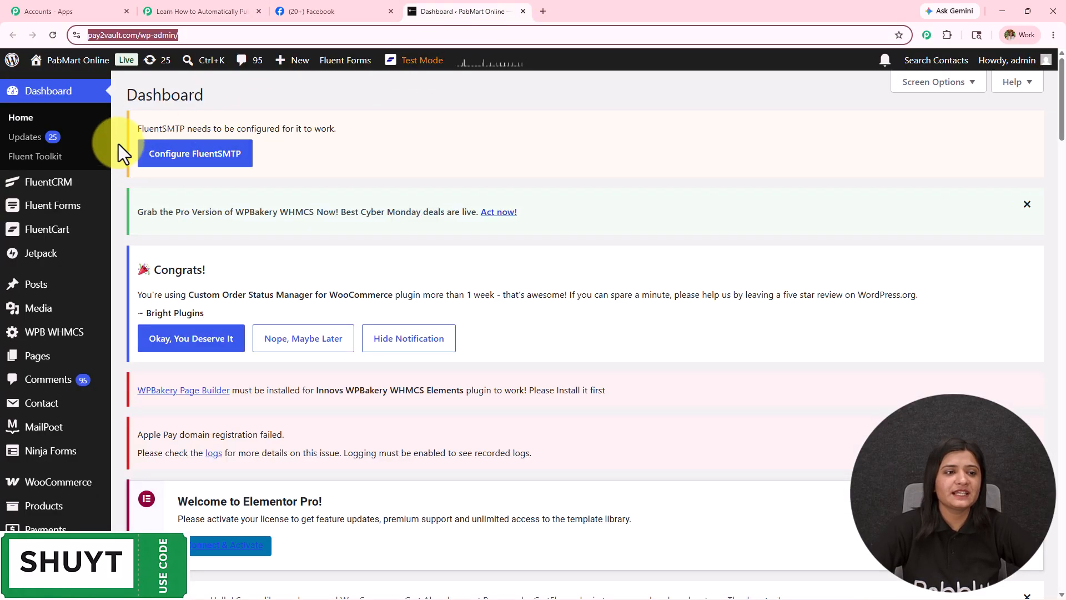
mouse_move(44, 288)
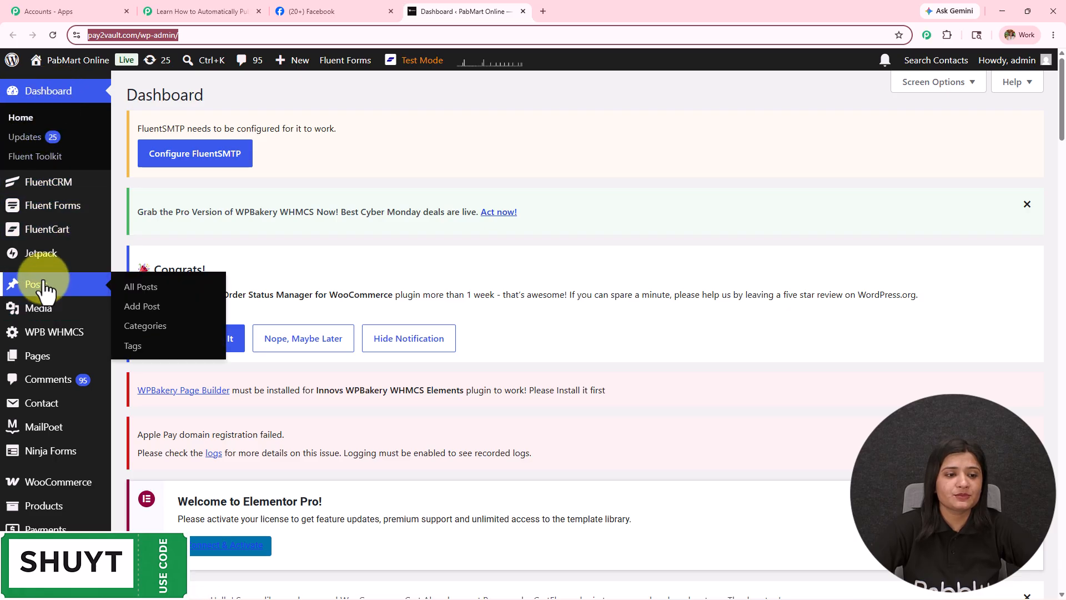
left_click(151, 293)
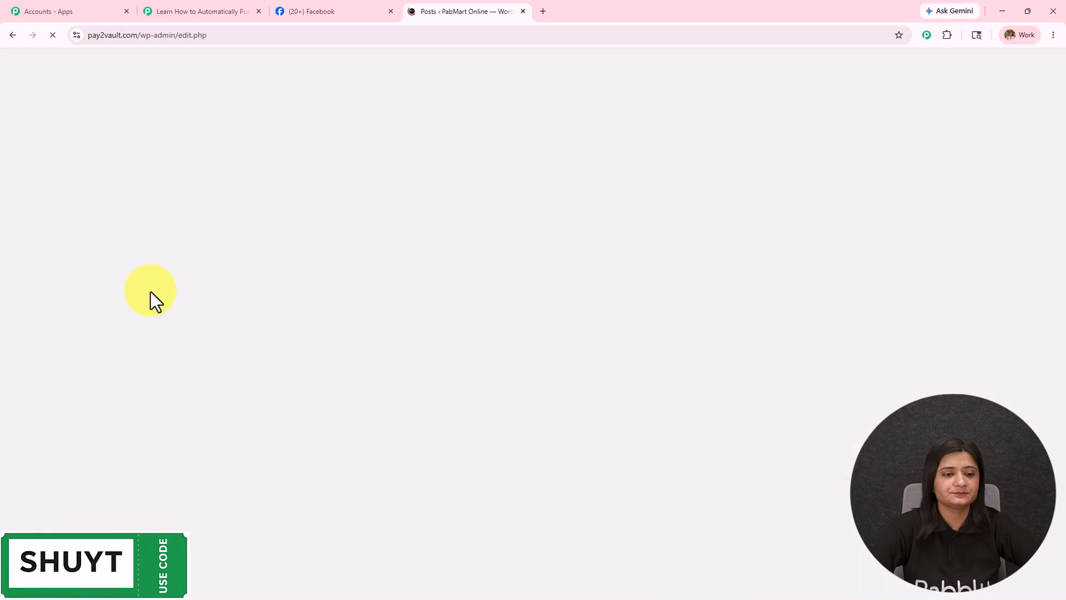
scroll(177, 300, "down", 5)
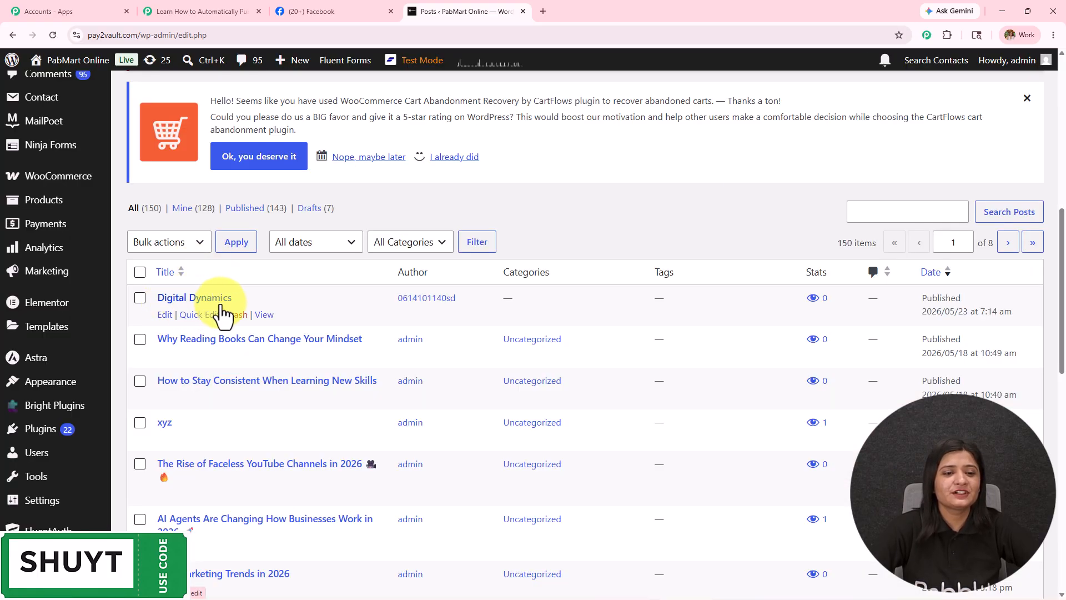
left_click(265, 314)
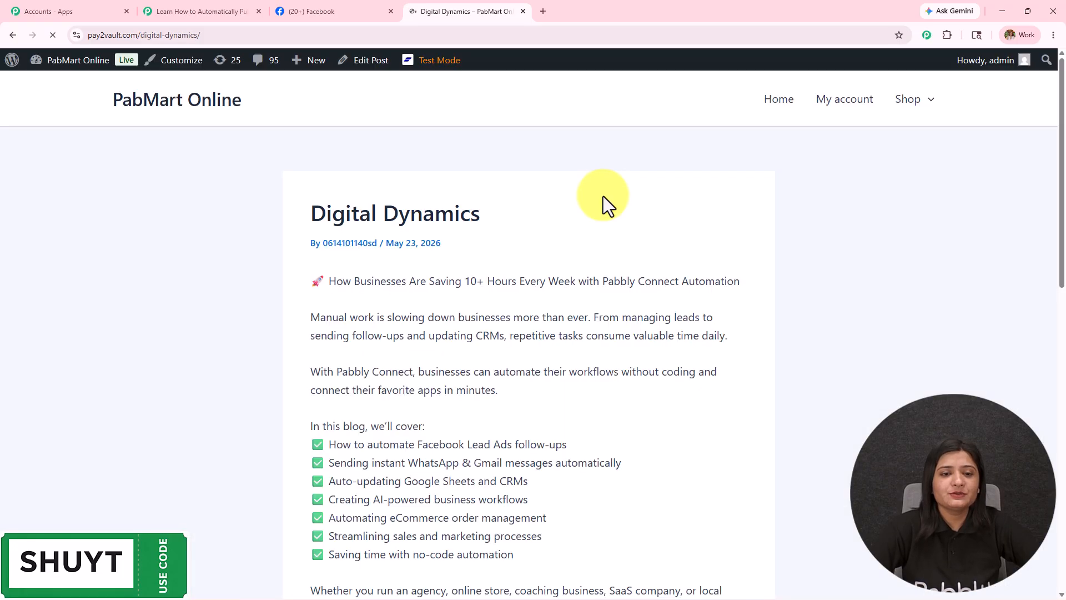
scroll(517, 278, "down", 3)
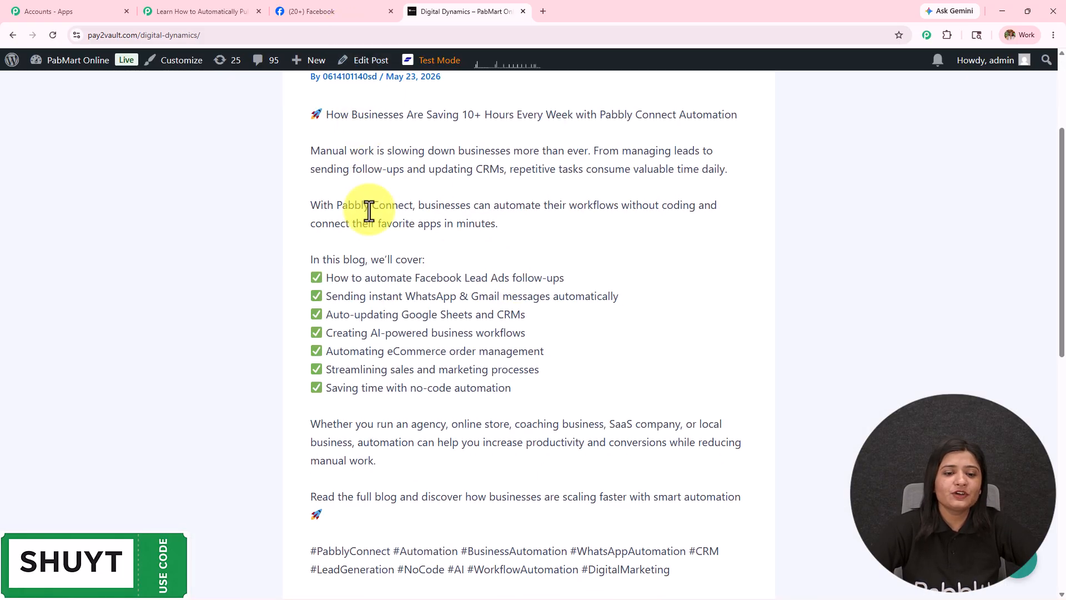
scroll(369, 209, "down", 3)
scroll(381, 257, "up", 4)
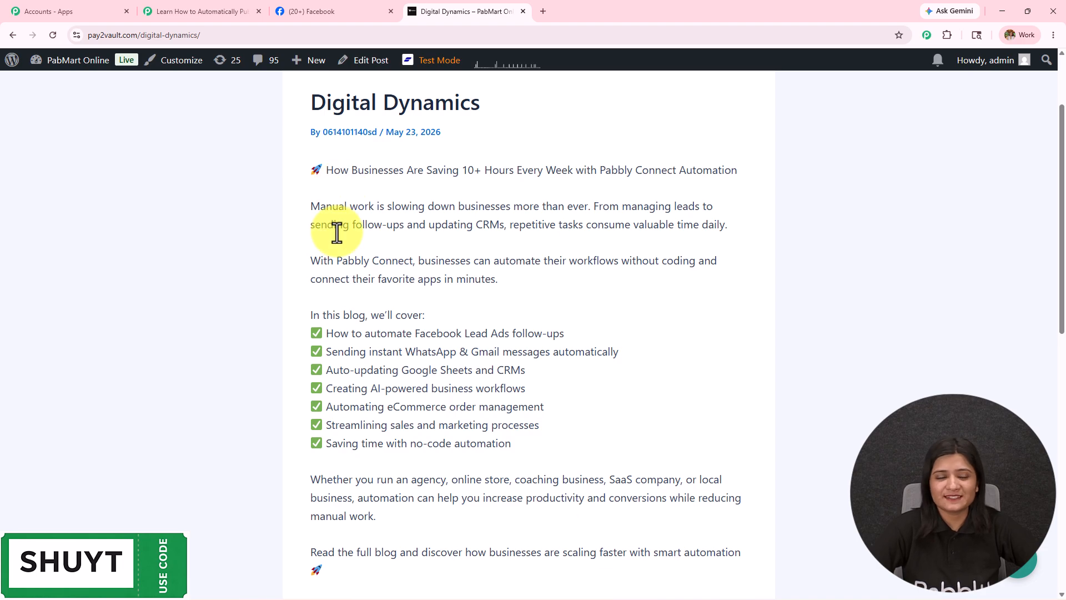
Step: Compare the original post on the Digital Dynamics Facebook page with the published WordPress post
left_click(317, 11)
left_click_drag(621, 139, 961, 395)
left_click(768, 158)
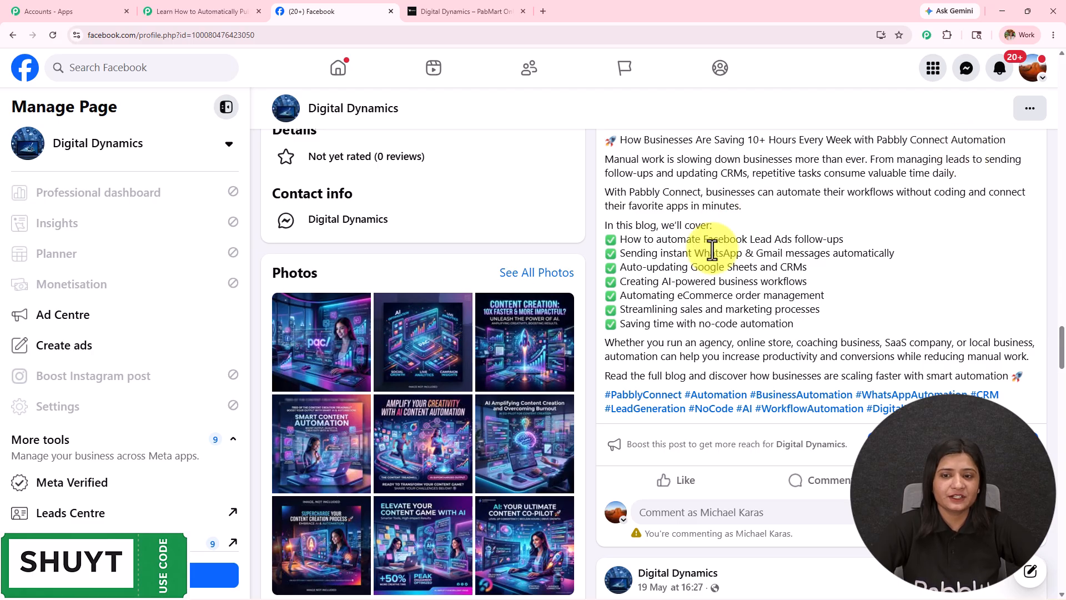
left_click(493, 8)
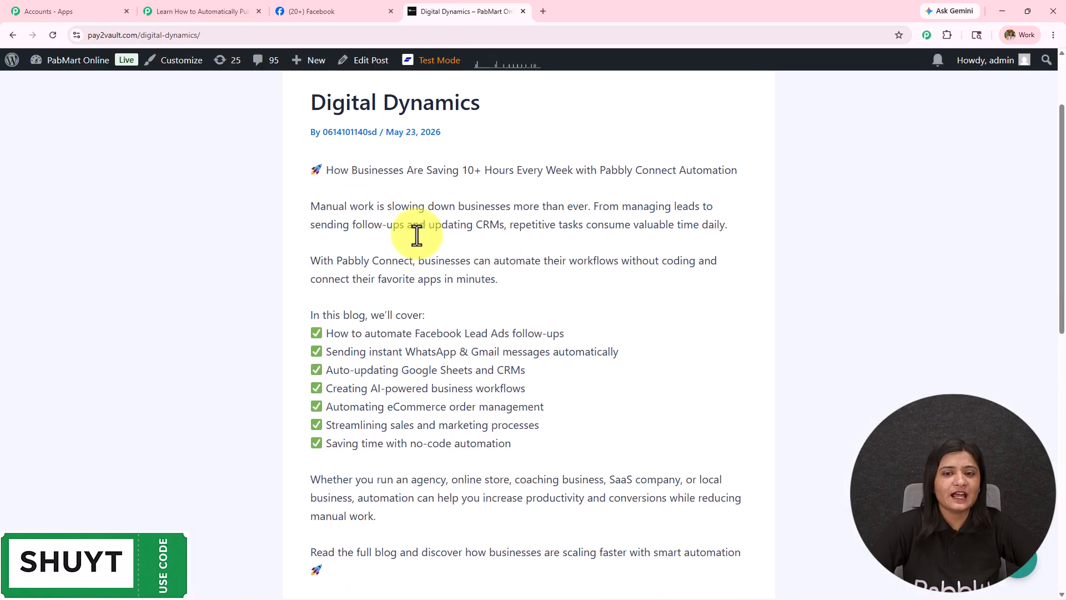
scroll(615, 393, "down", 3)
scroll(588, 369, "up", 4)
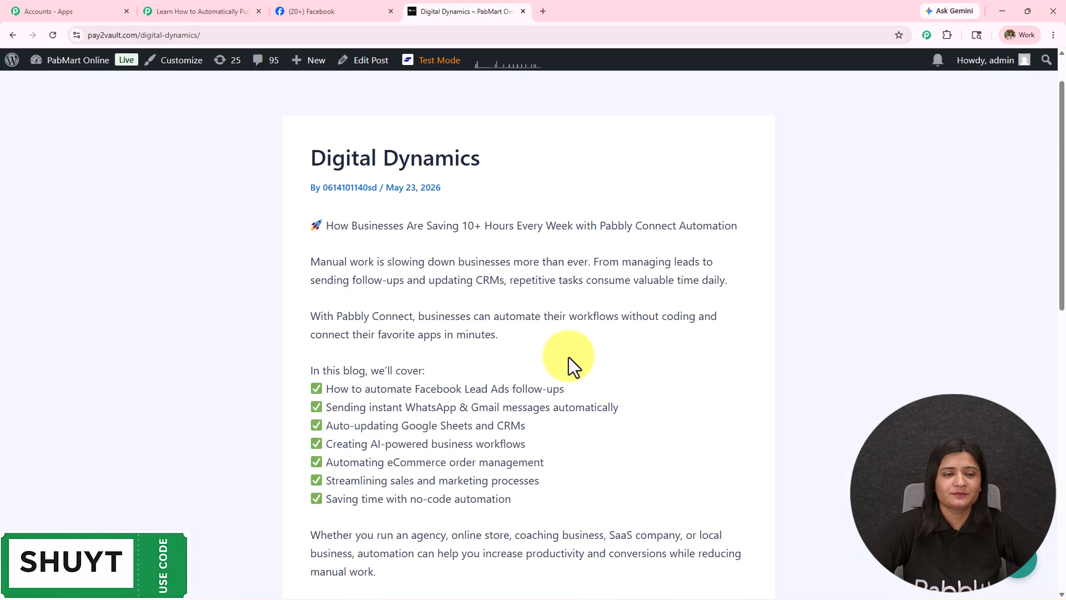
Step: Switch back to the Pabbly Connect workflow and close the WordPress action setup
left_click(224, 9)
left_click(1043, 76)
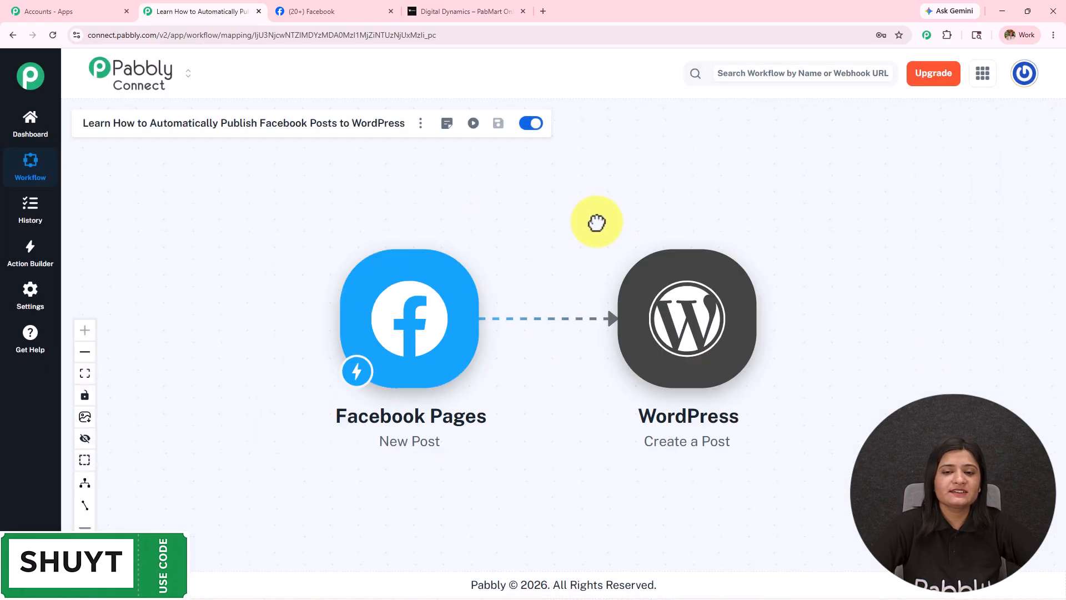